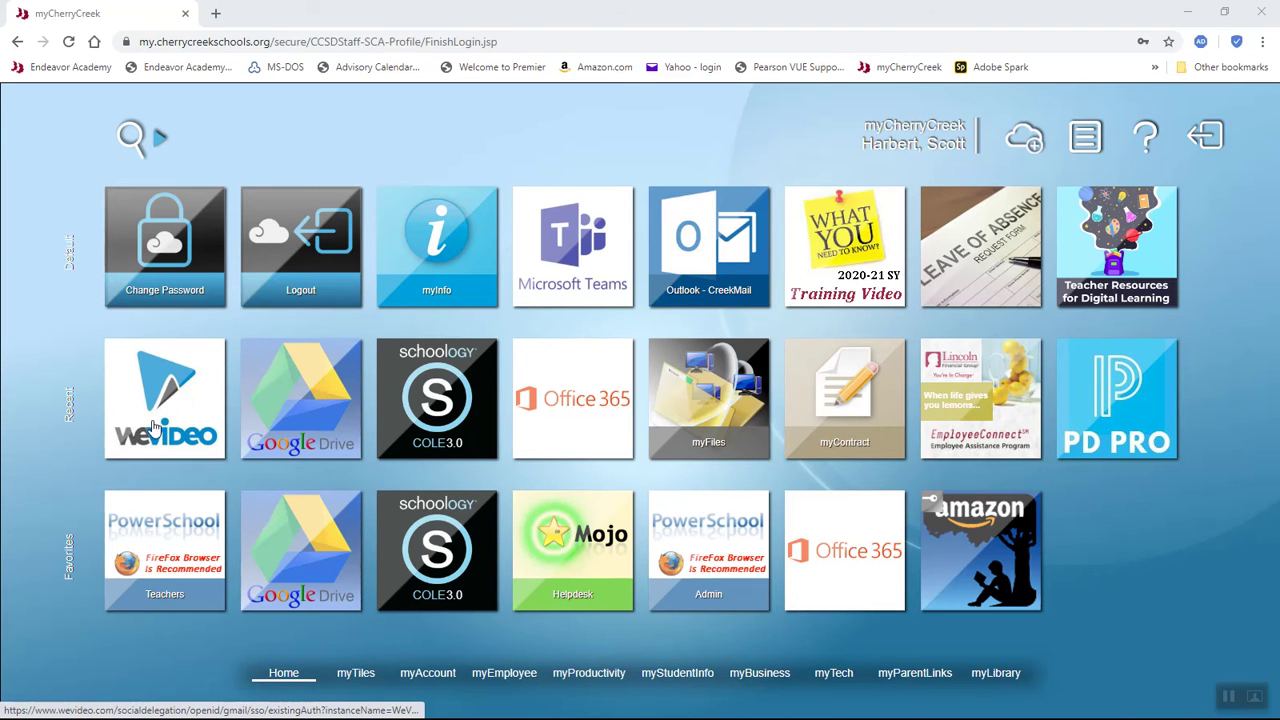
# Open WeVideo from the portal's myProductivity tiles and sign in with the school Google account
pyautogui.click(609, 675)
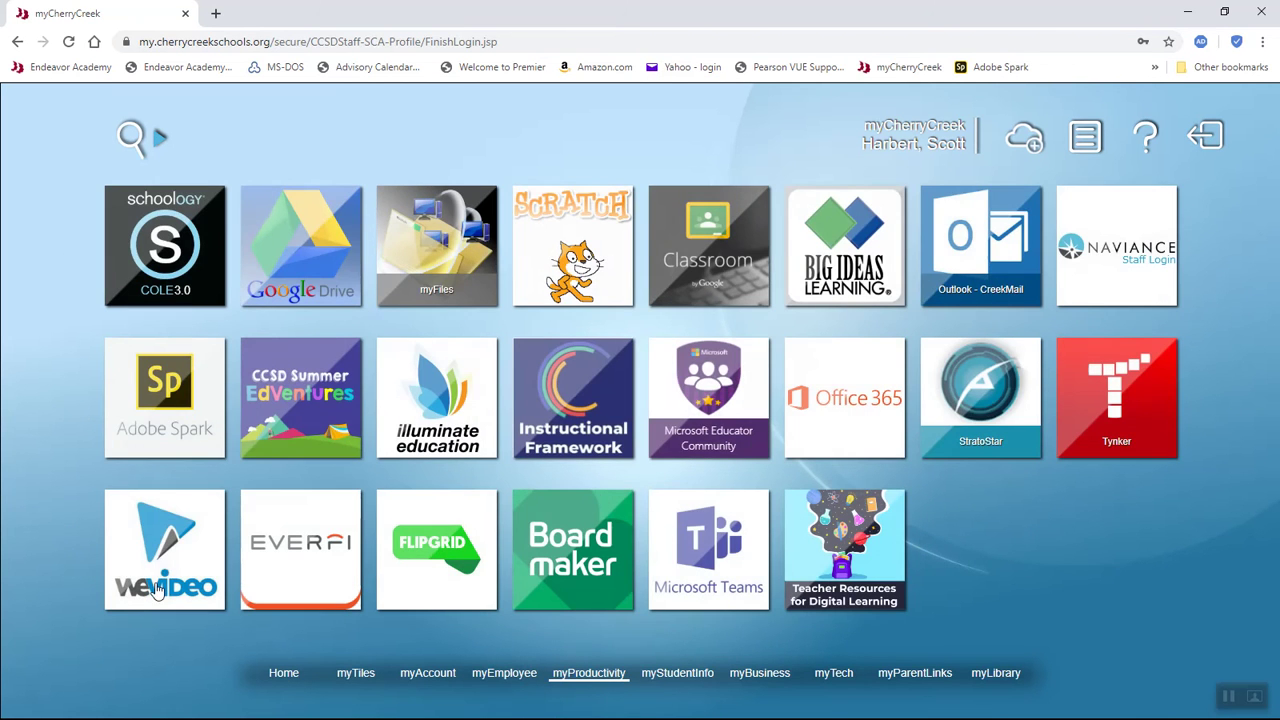
pyautogui.click(160, 566)
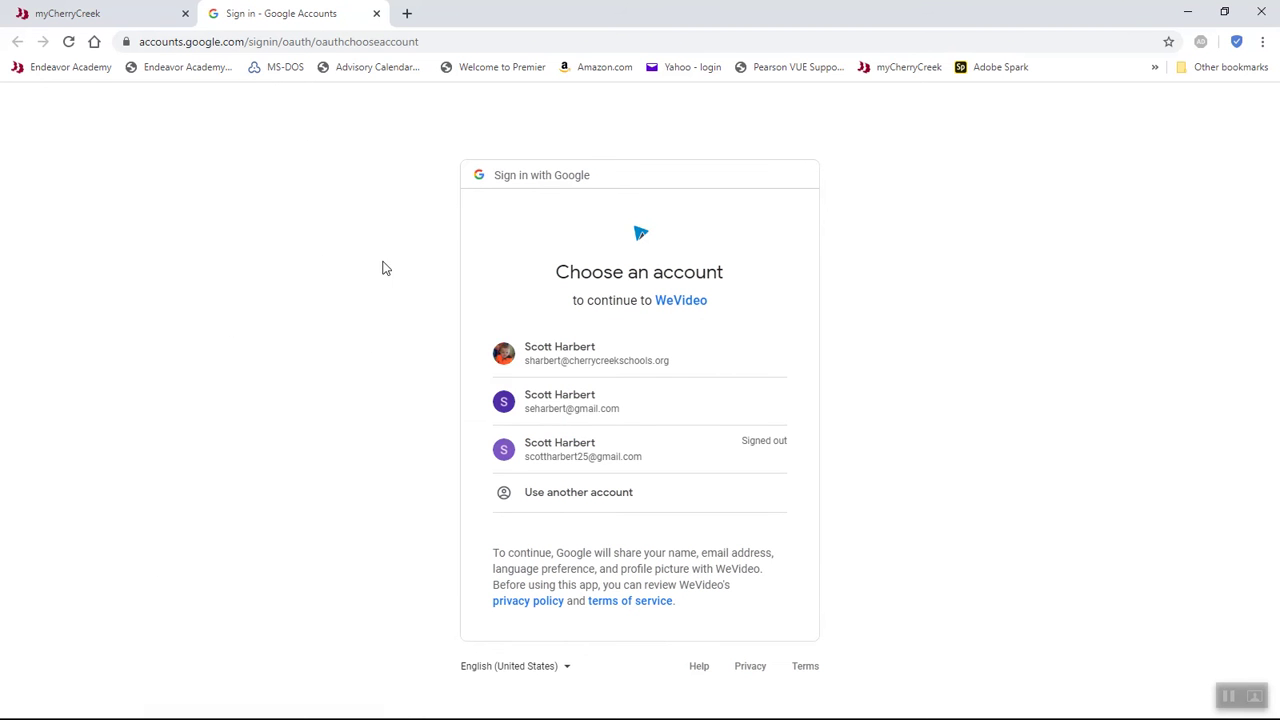
pyautogui.click(551, 356)
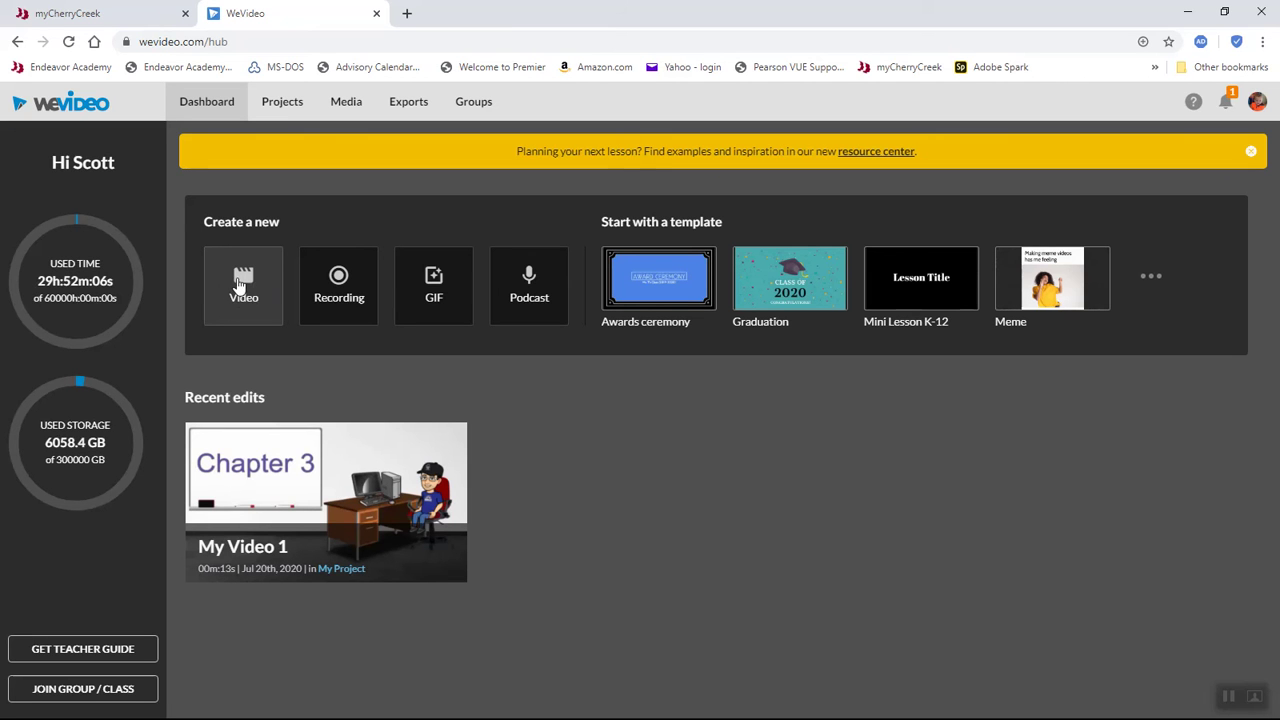
# Look through the Projects, Media, Exports and Groups pages, and return to the Dashboard
pyautogui.click(288, 104)
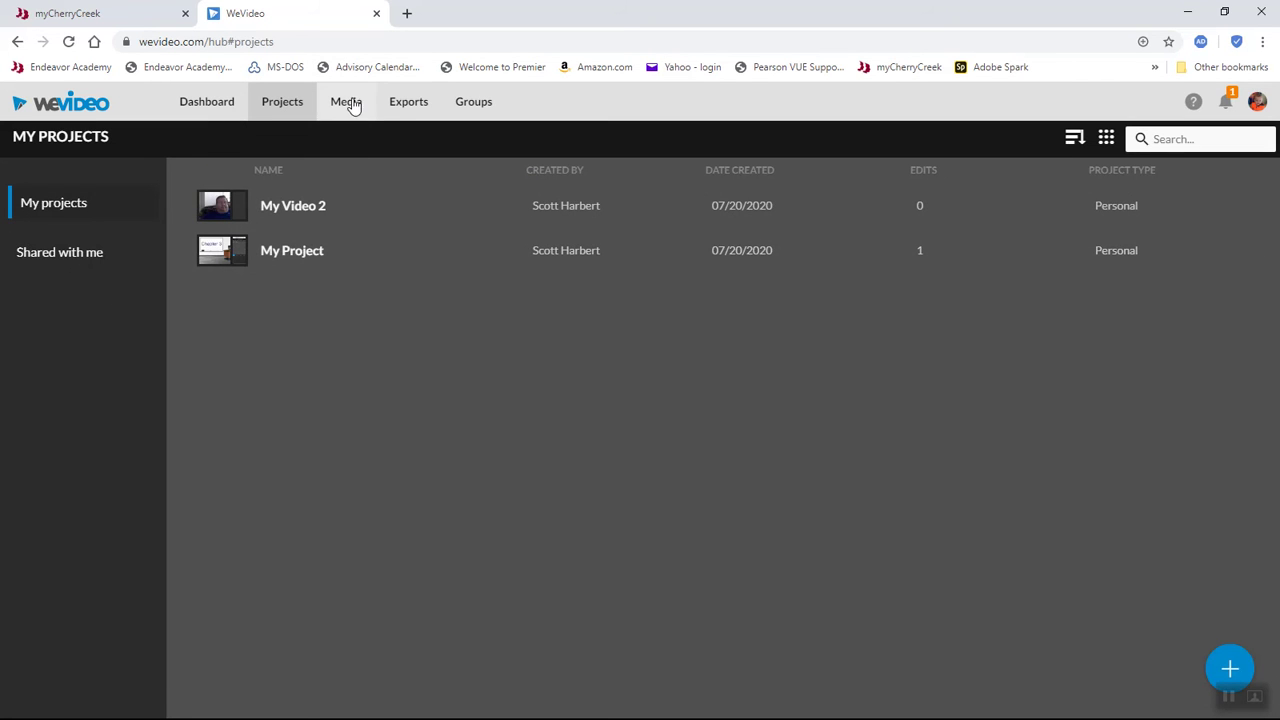
pyautogui.click(350, 103)
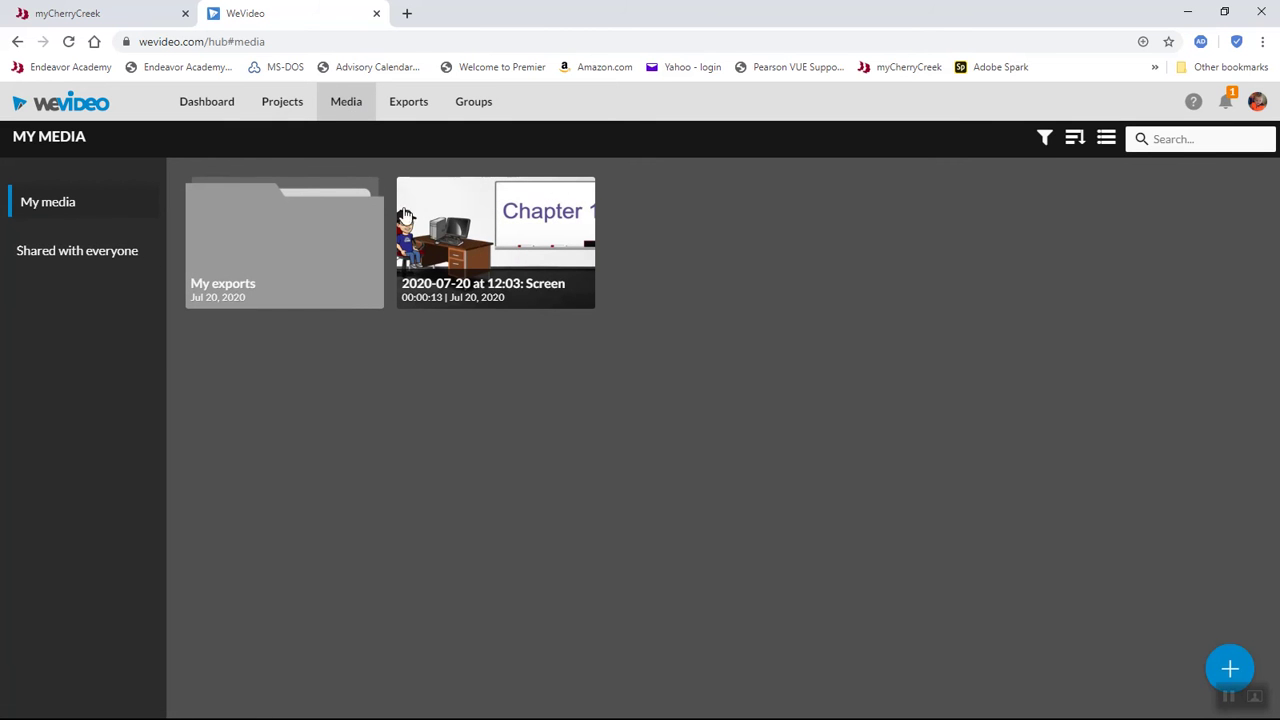
pyautogui.click(408, 102)
pyautogui.click(467, 103)
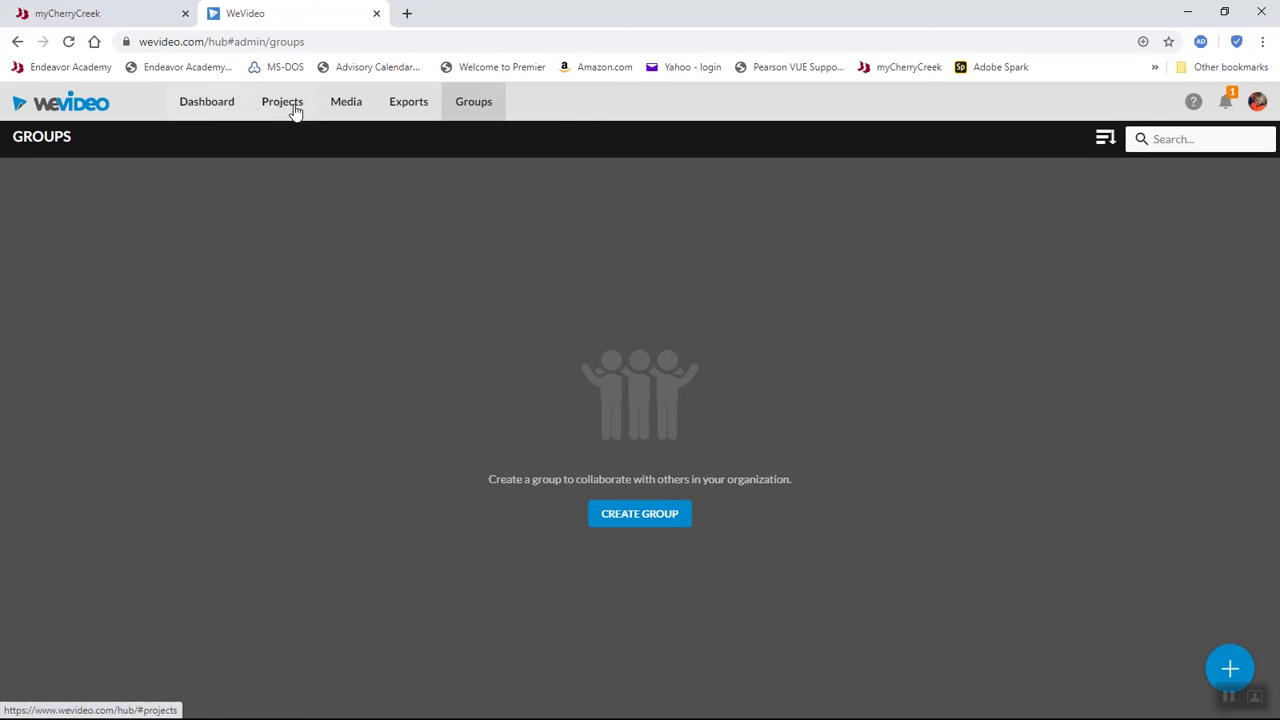
pyautogui.click(212, 101)
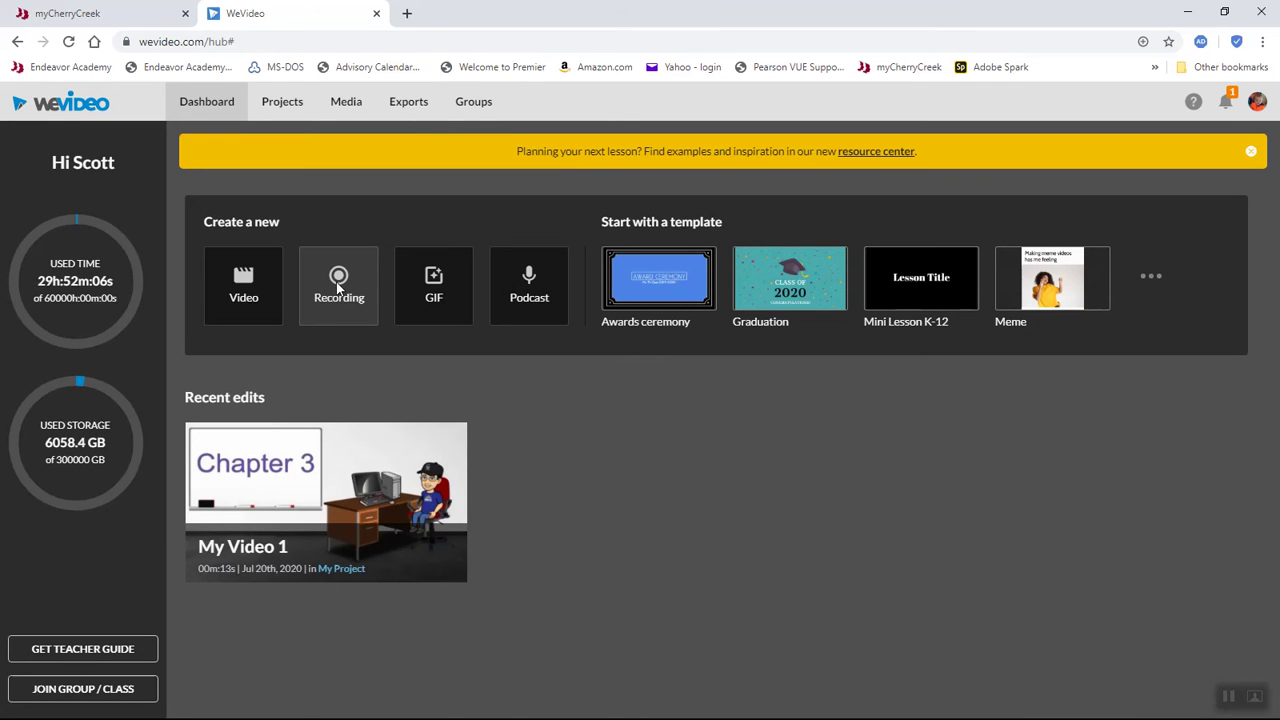
# Set up a new screen-only recording saved in My Project, with the default microphone as audio source
pyautogui.click(337, 289)
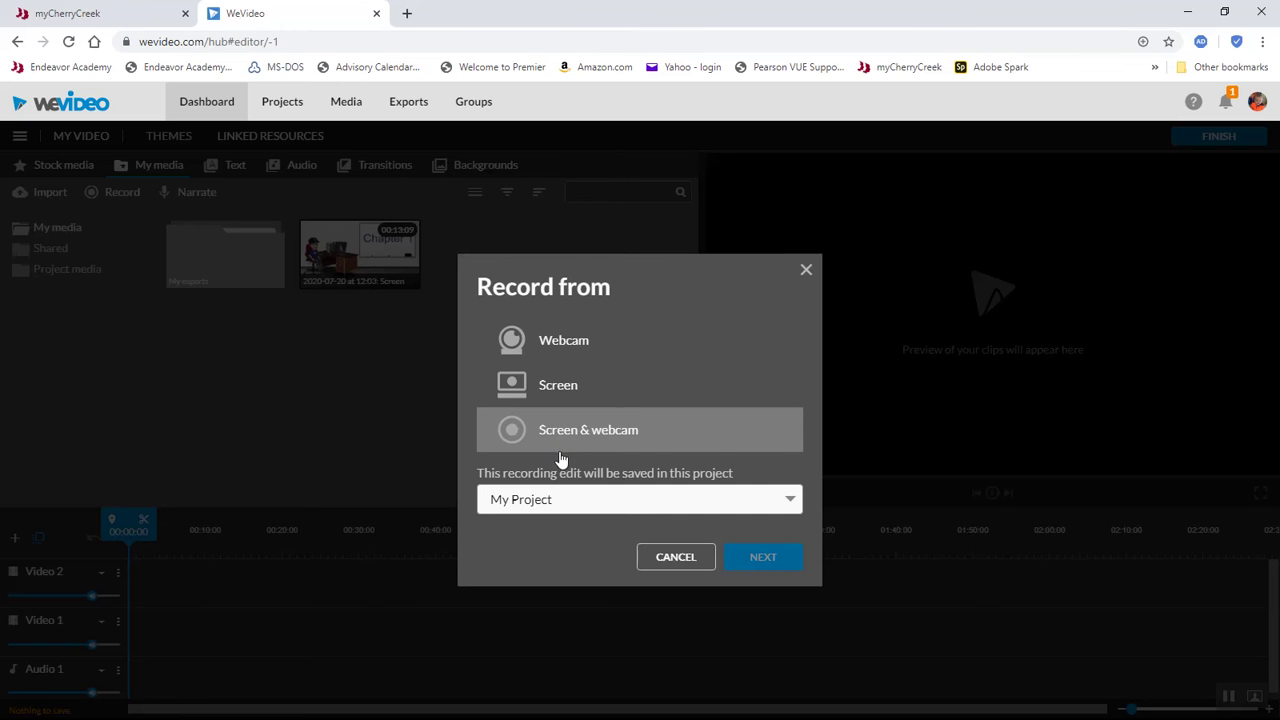
pyautogui.click(553, 388)
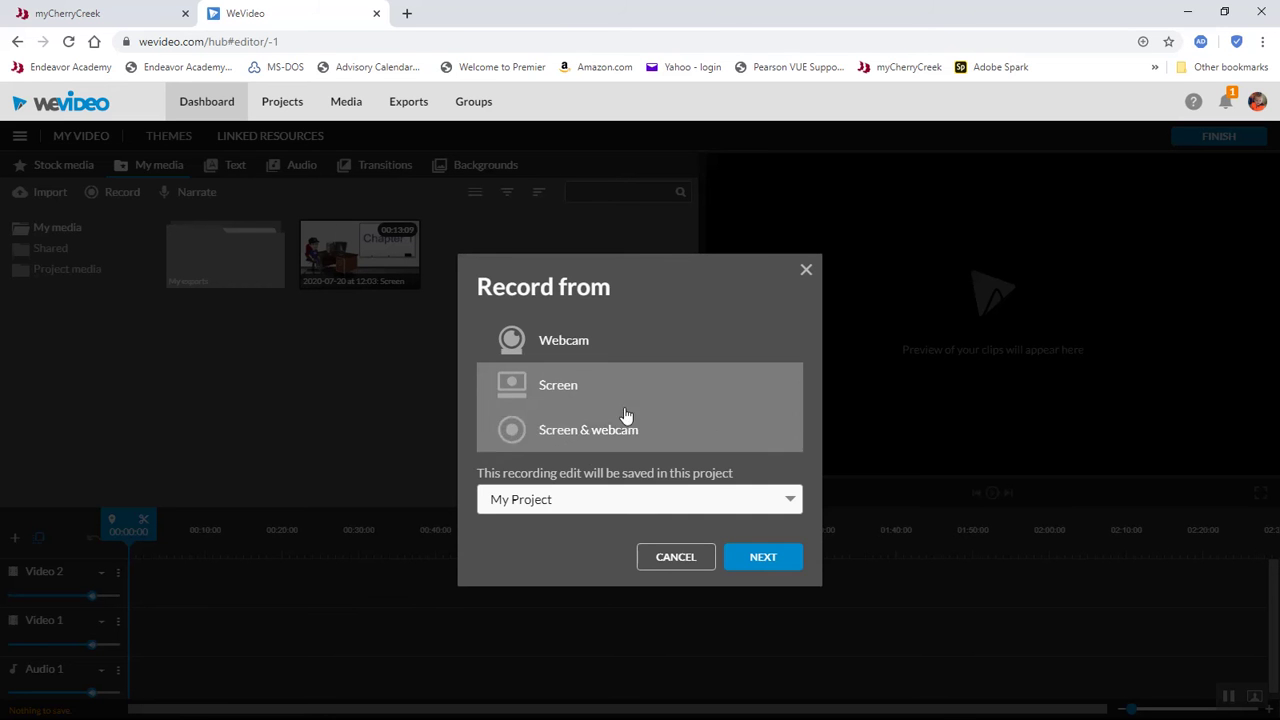
pyautogui.click(740, 560)
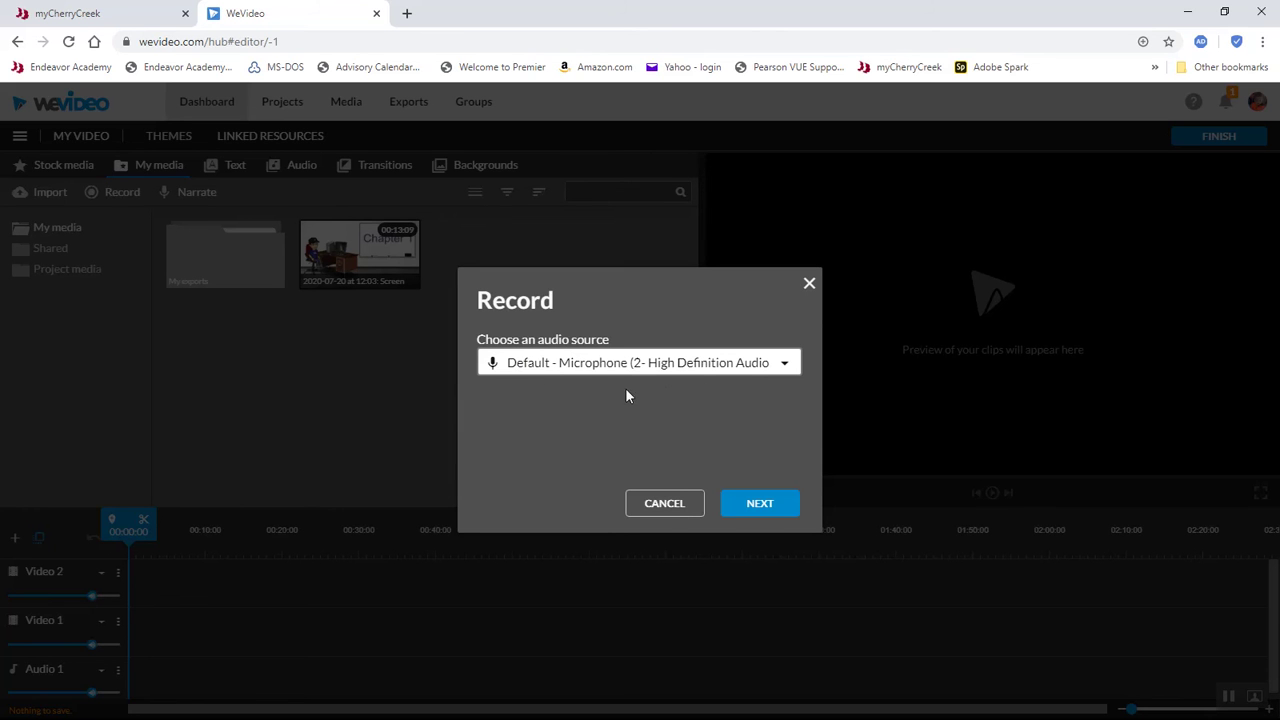
pyautogui.click(760, 505)
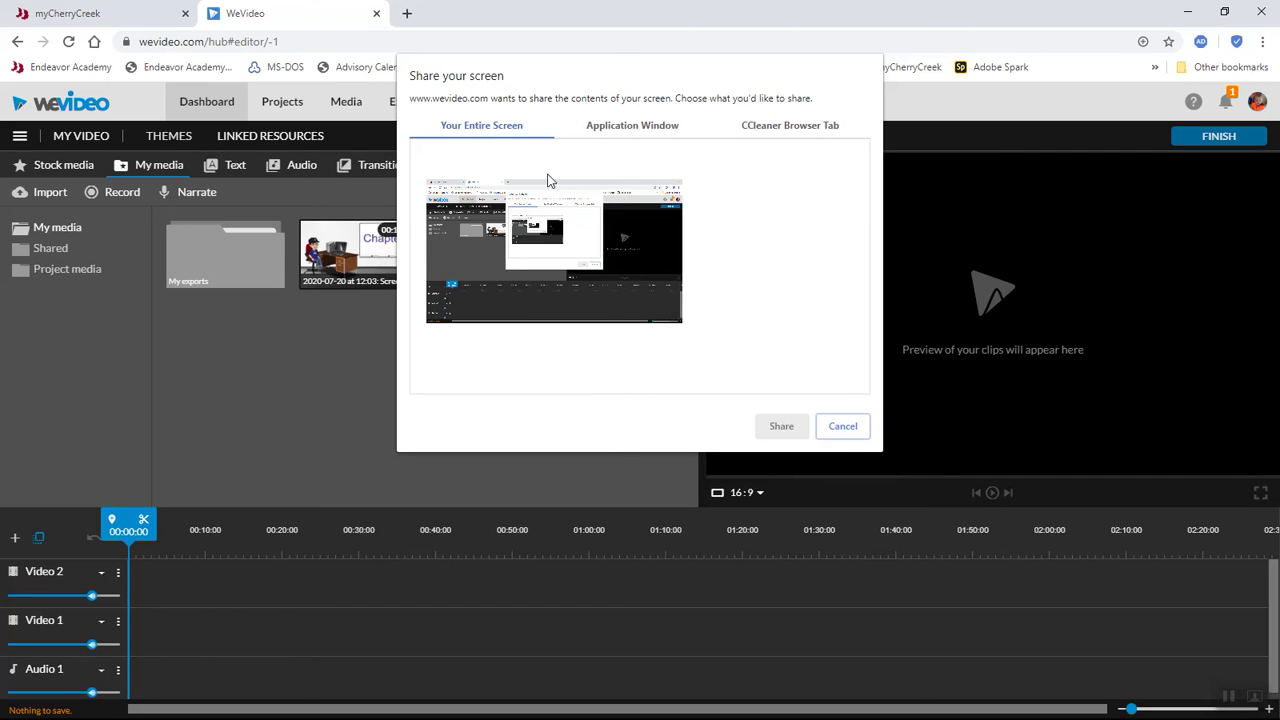
# Share the "classroom - Google Slides" browser tab as the source for the screen recording
pyautogui.click(631, 127)
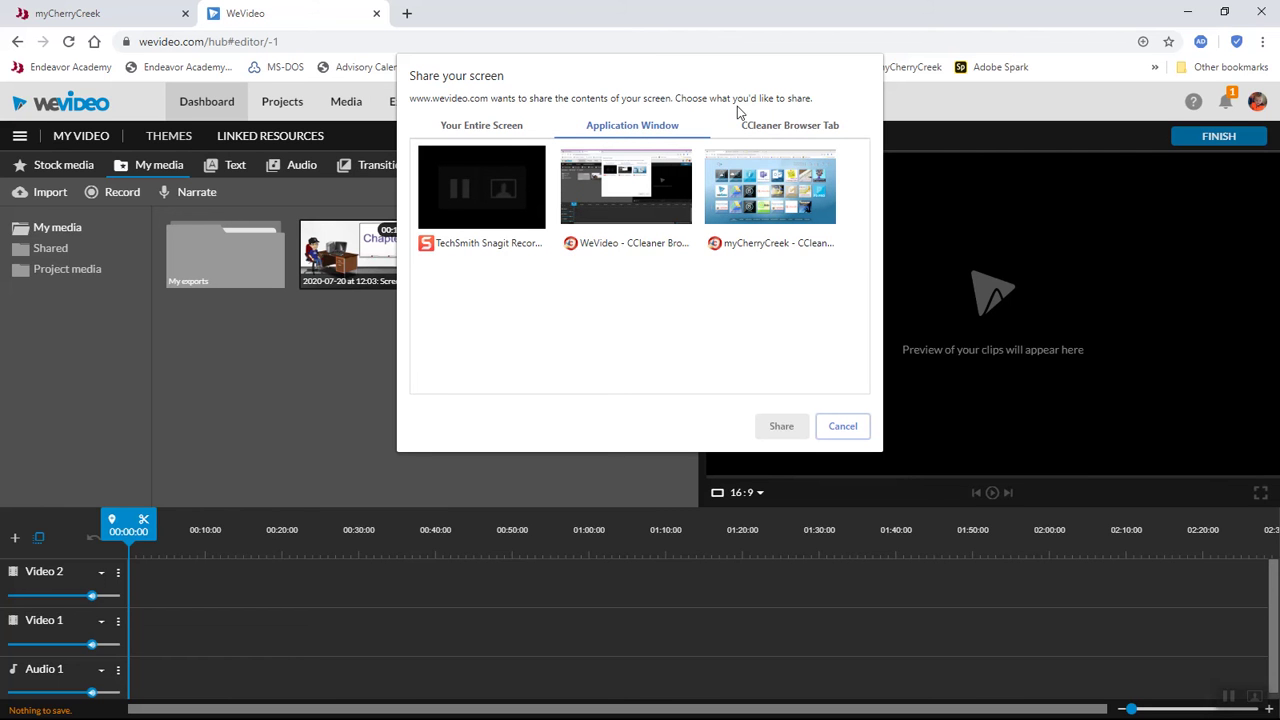
pyautogui.click(785, 129)
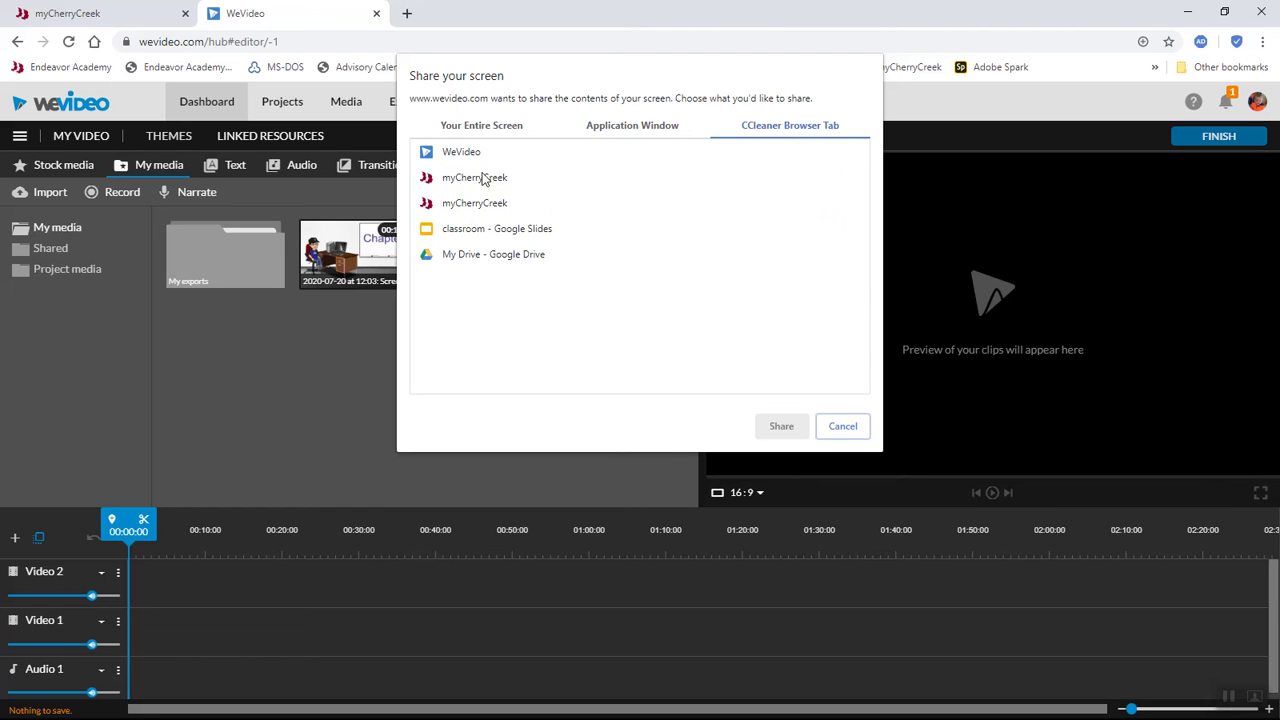
pyautogui.click(474, 234)
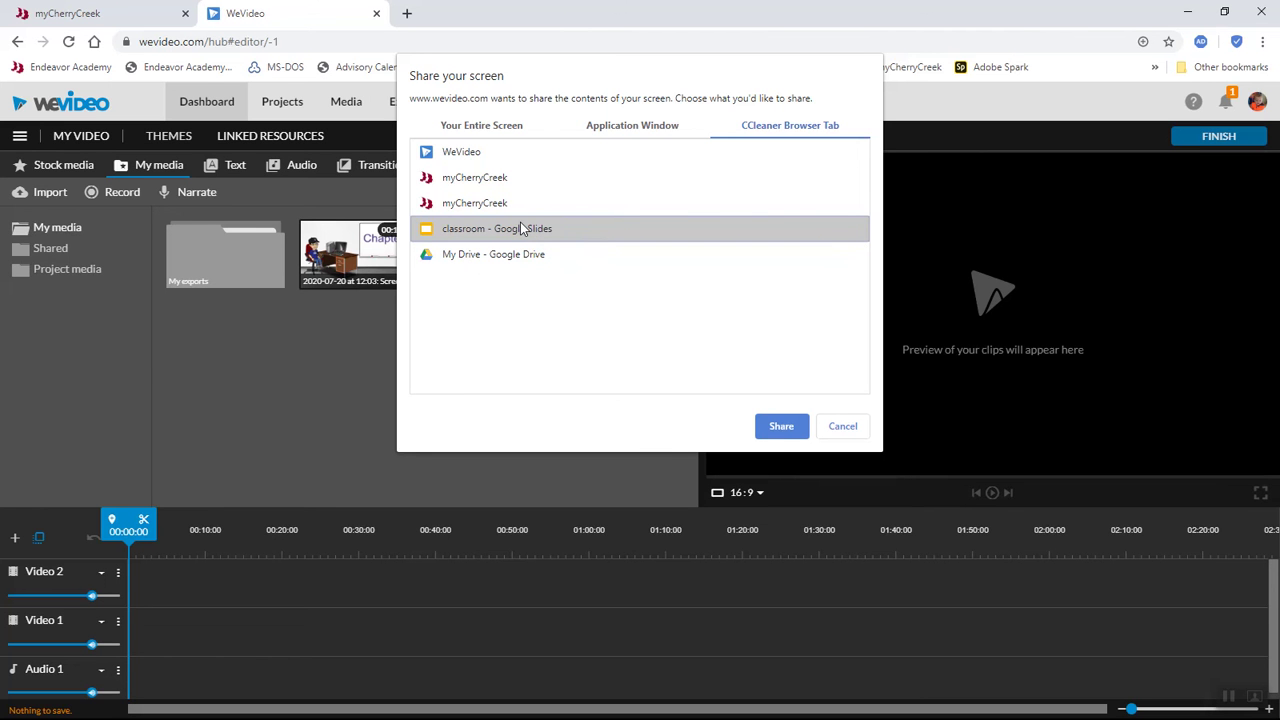
pyautogui.click(783, 426)
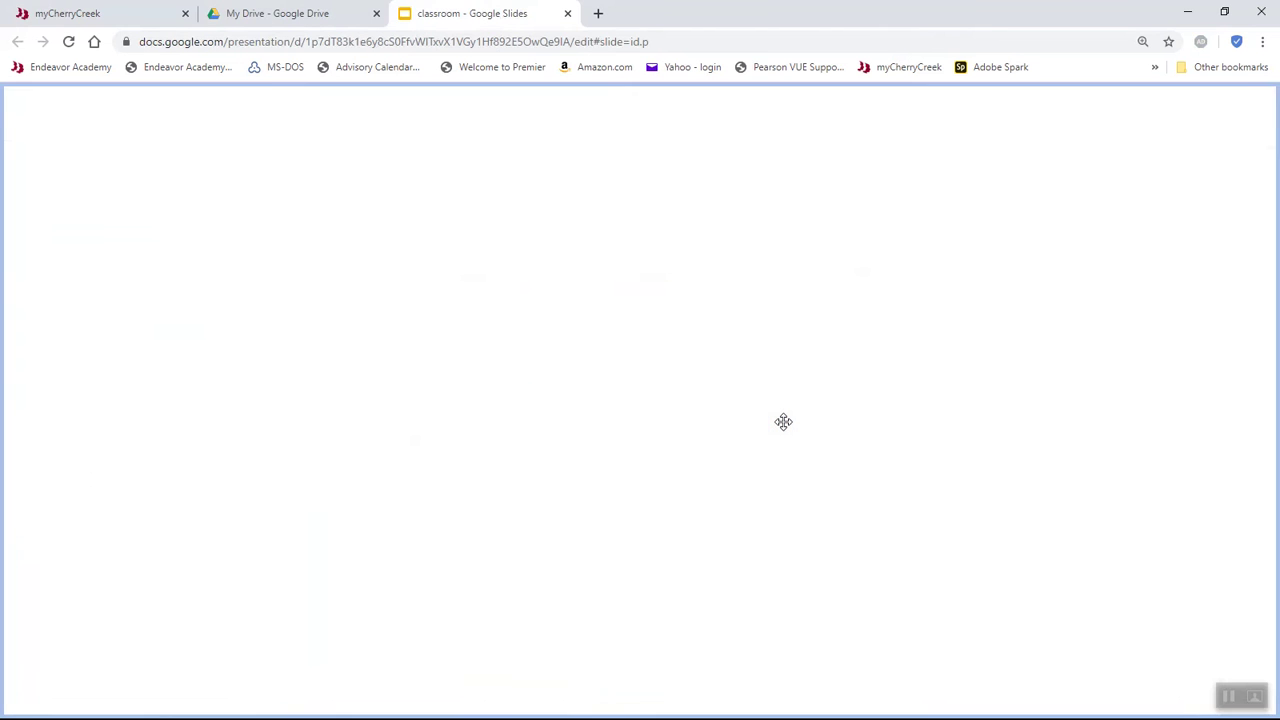
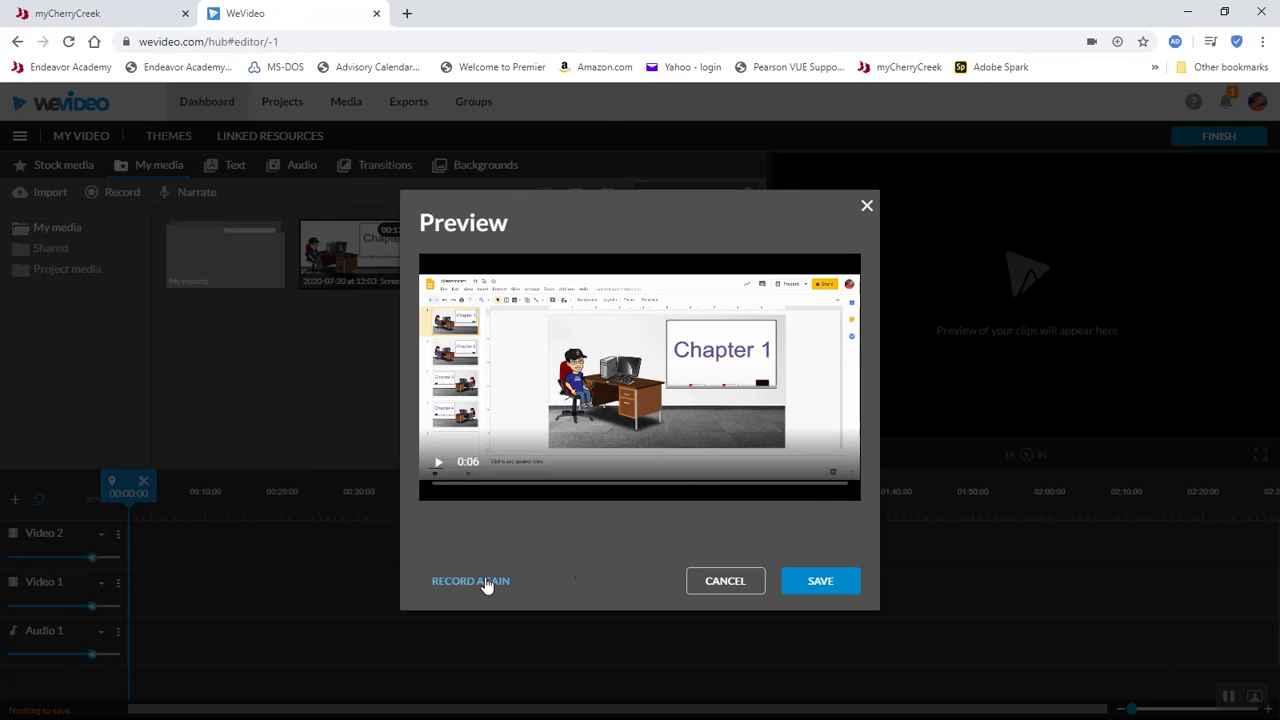
# Save the finished screen recording and select the new and earlier screen recordings in My media
pyautogui.click(820, 581)
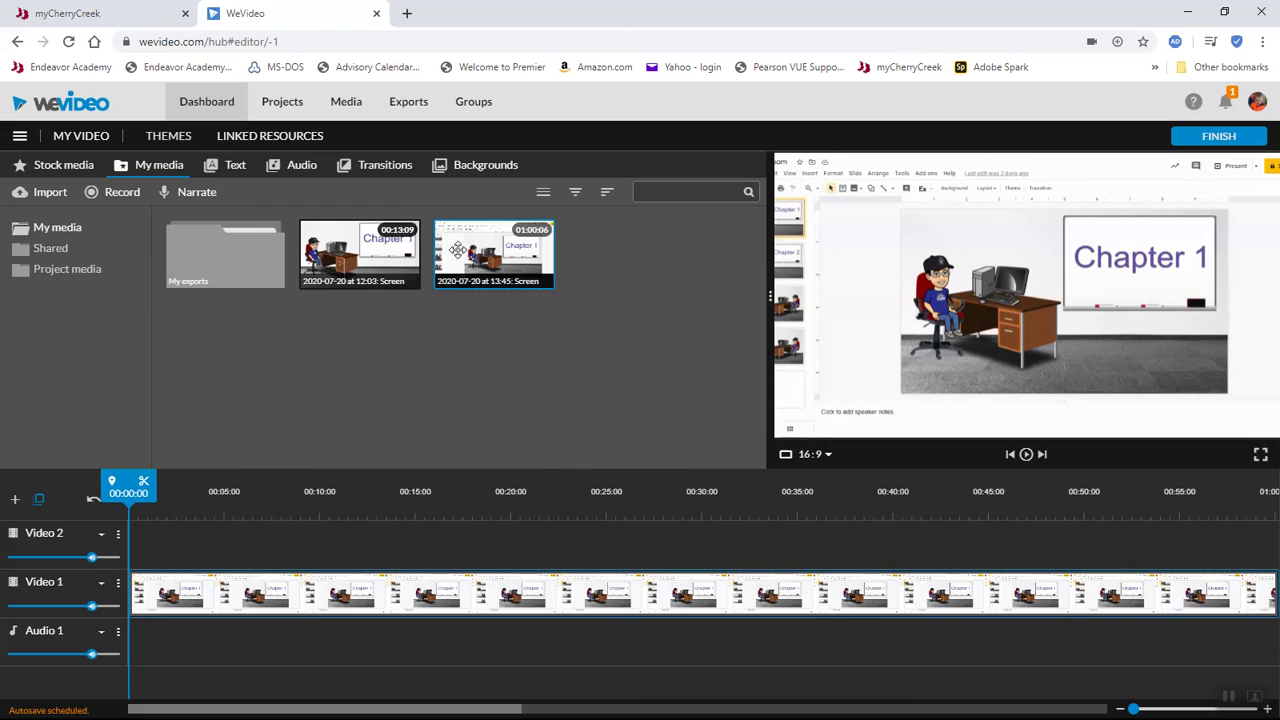
pyautogui.click(508, 236)
pyautogui.click(340, 258)
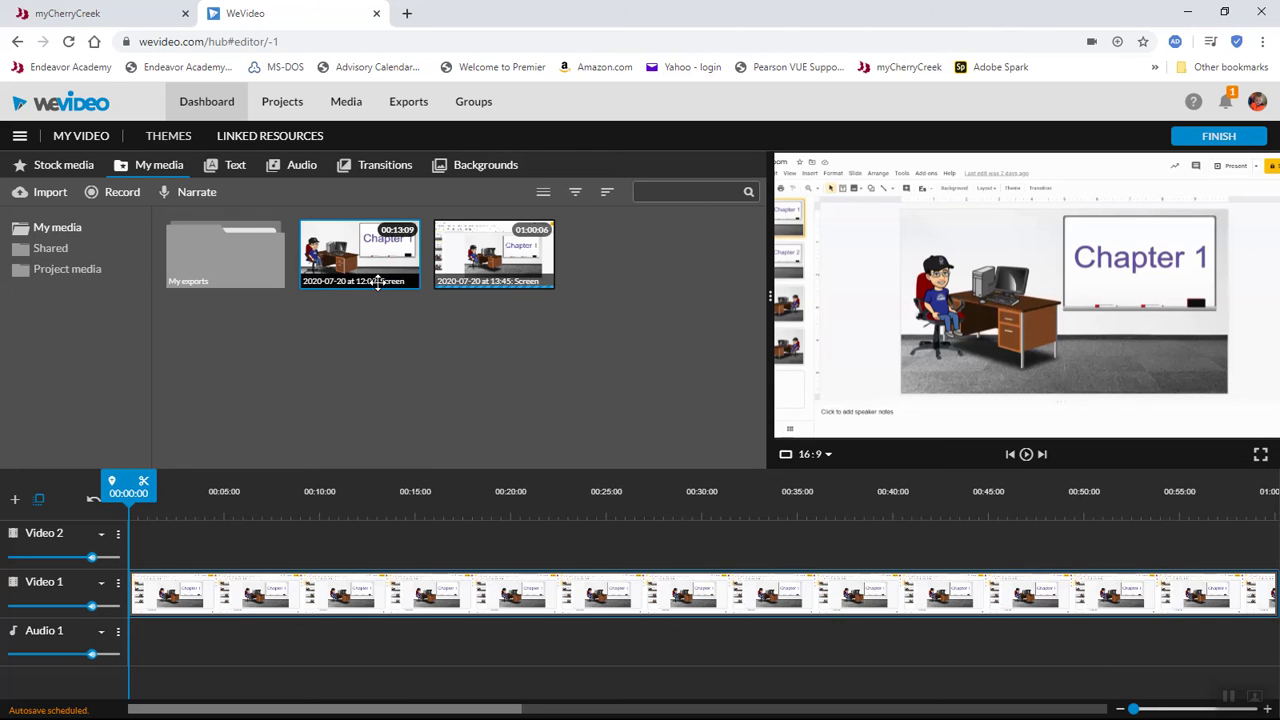
pyautogui.click(468, 226)
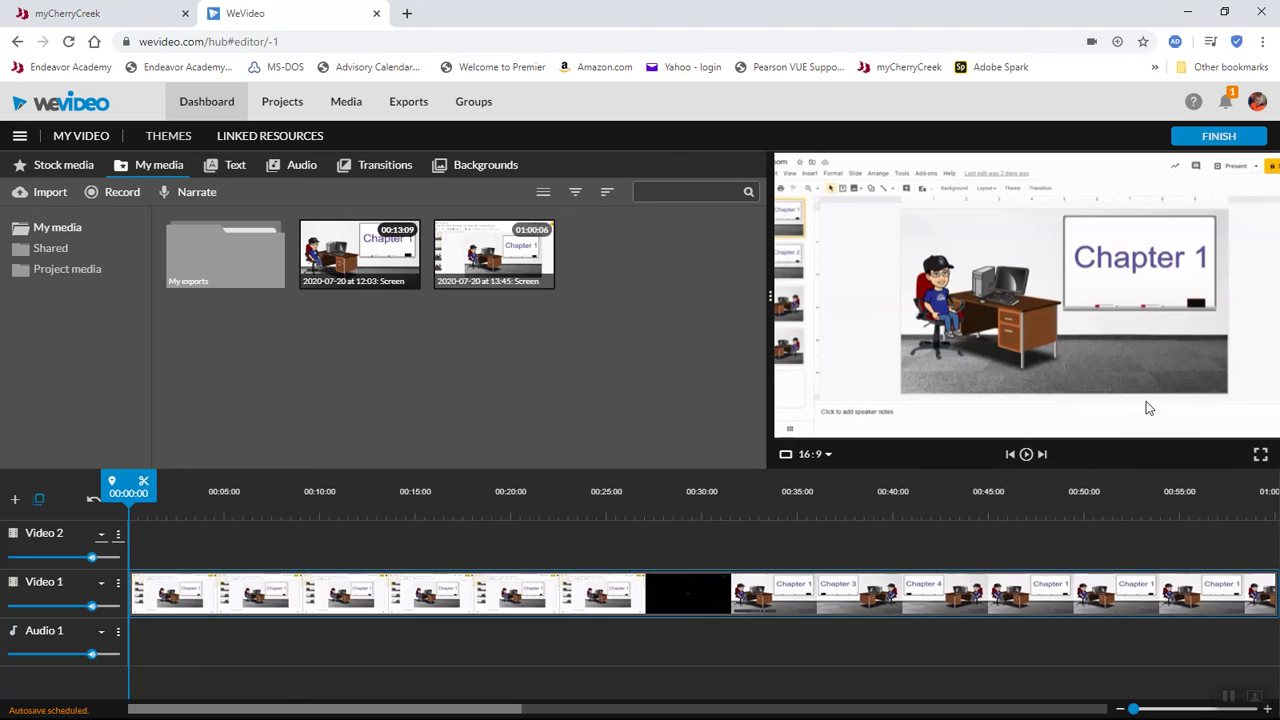
# Finish the edit and set the export title to "My Video 1"
pyautogui.click(1236, 147)
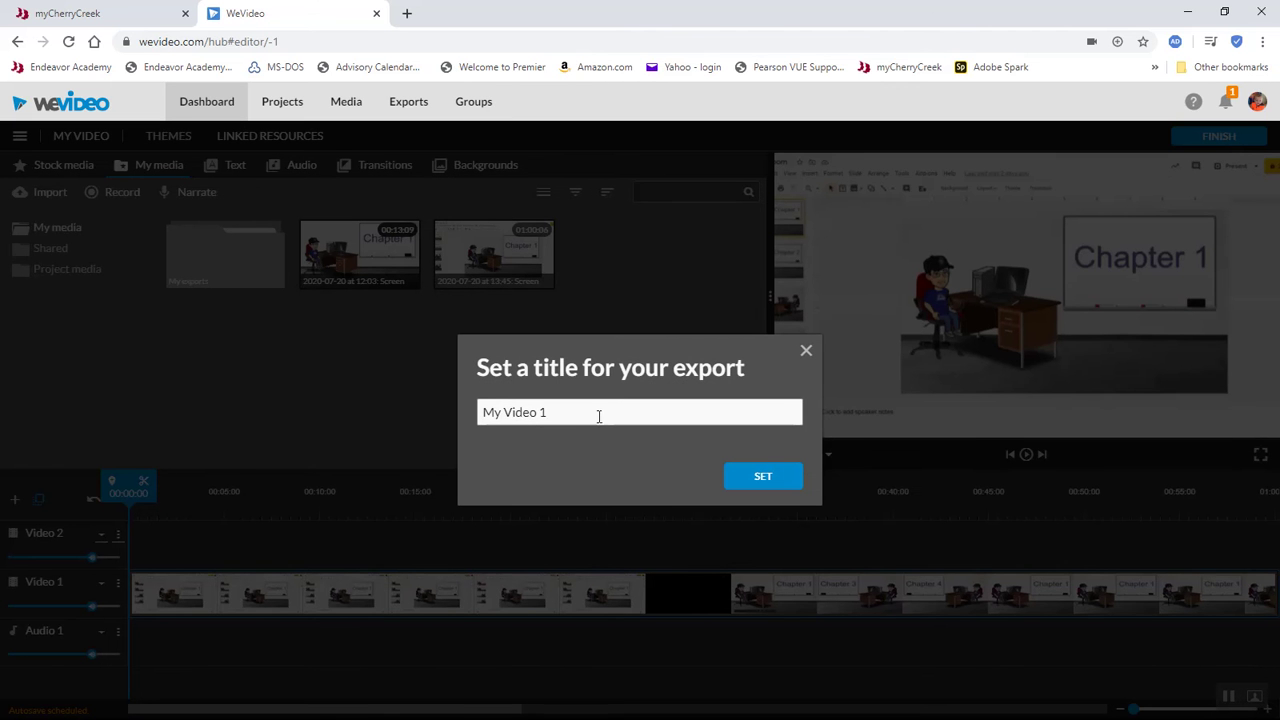
pyautogui.moveTo(573, 412); pyautogui.dragTo(484, 408)
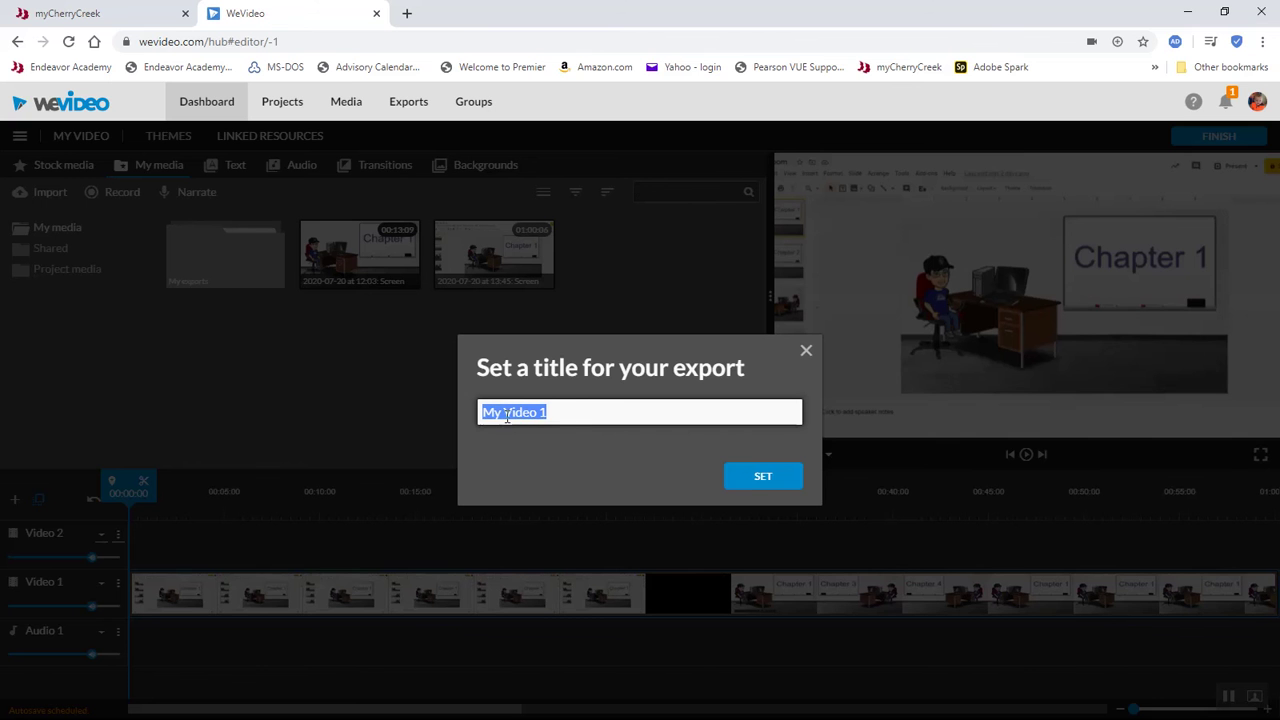
pyautogui.click(757, 480)
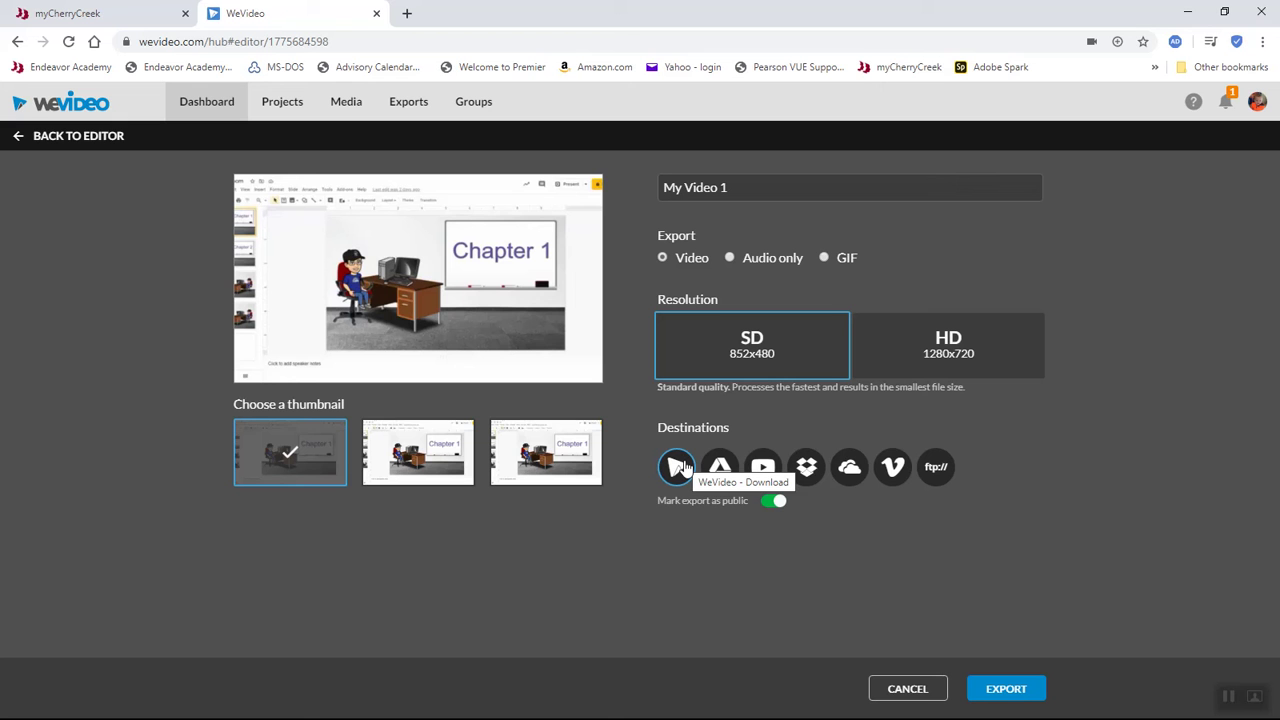
# Add YouTube as an export destination by authorizing the school Google account, and export the video in SD resolution
pyautogui.click(763, 468)
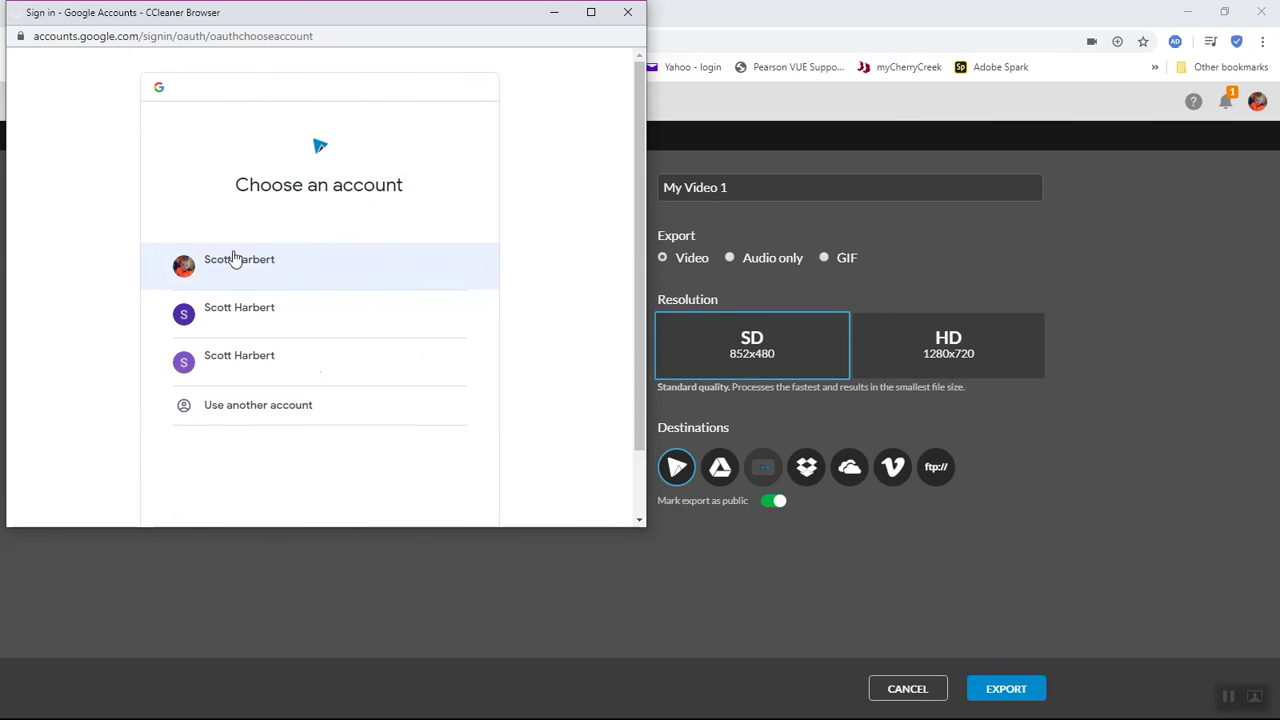
pyautogui.click(278, 254)
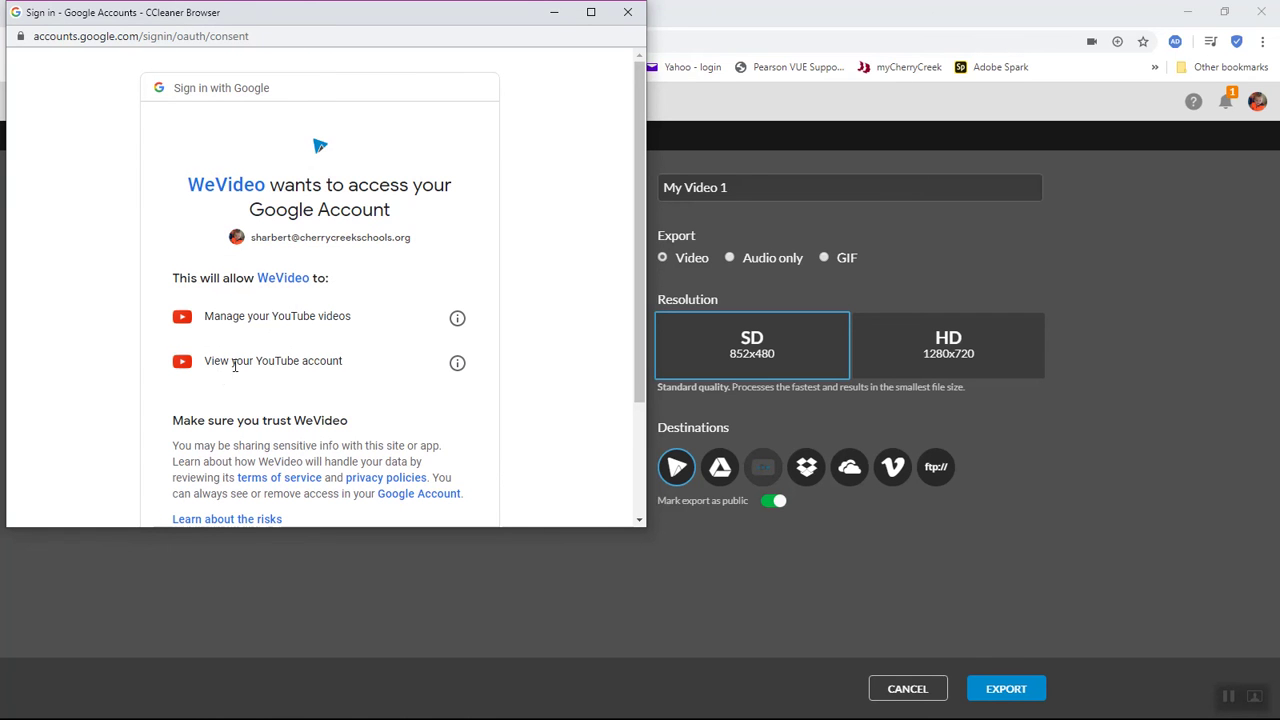
pyautogui.scroll(-3, 316, 365)
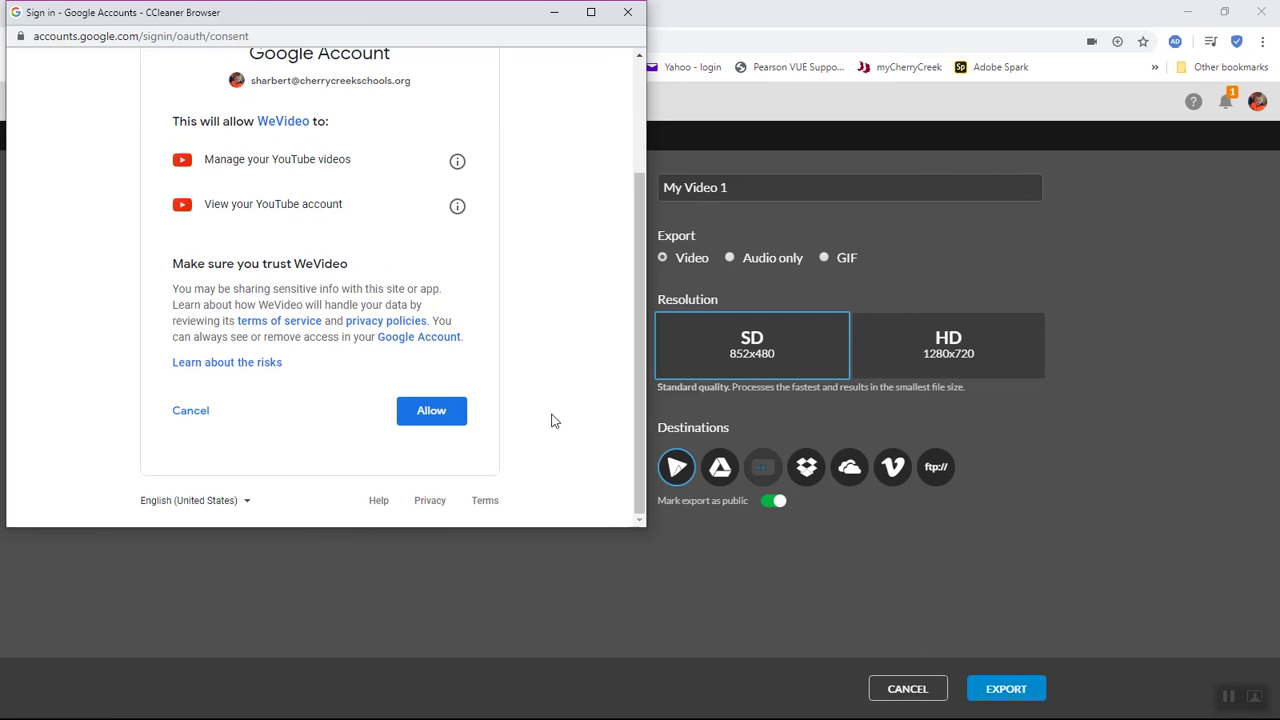
pyautogui.click(432, 411)
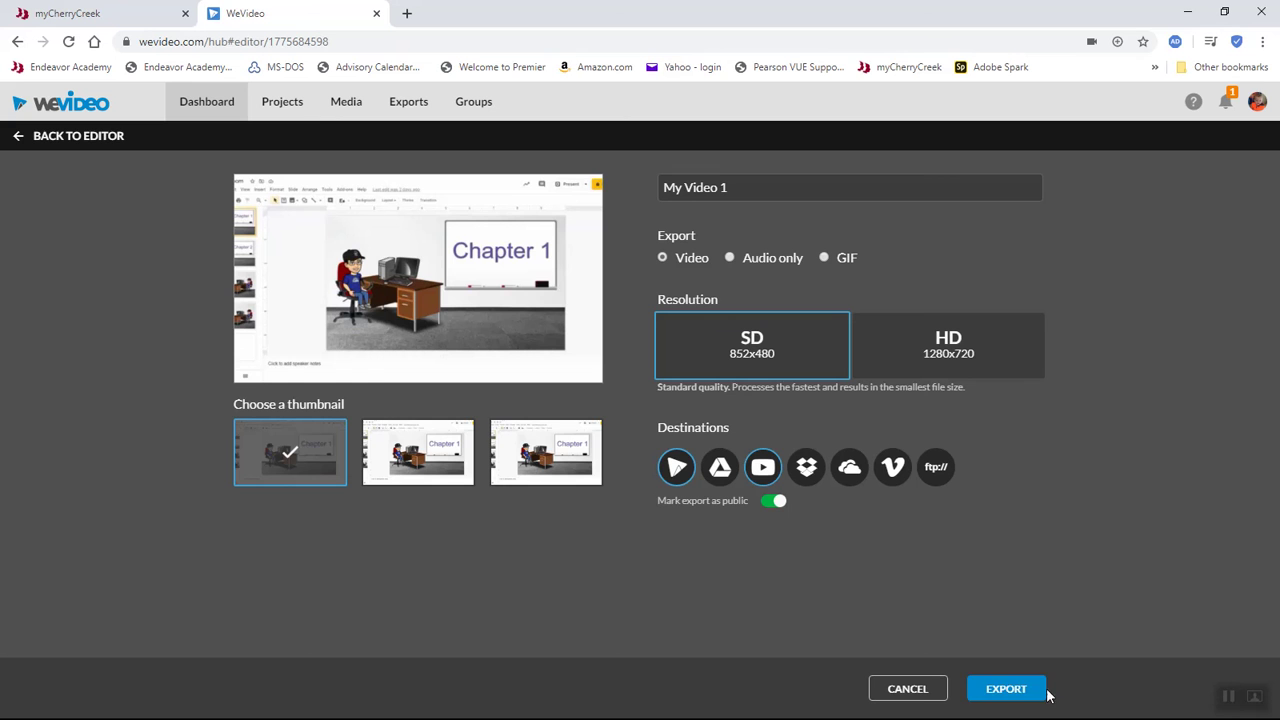
pyautogui.click(1016, 689)
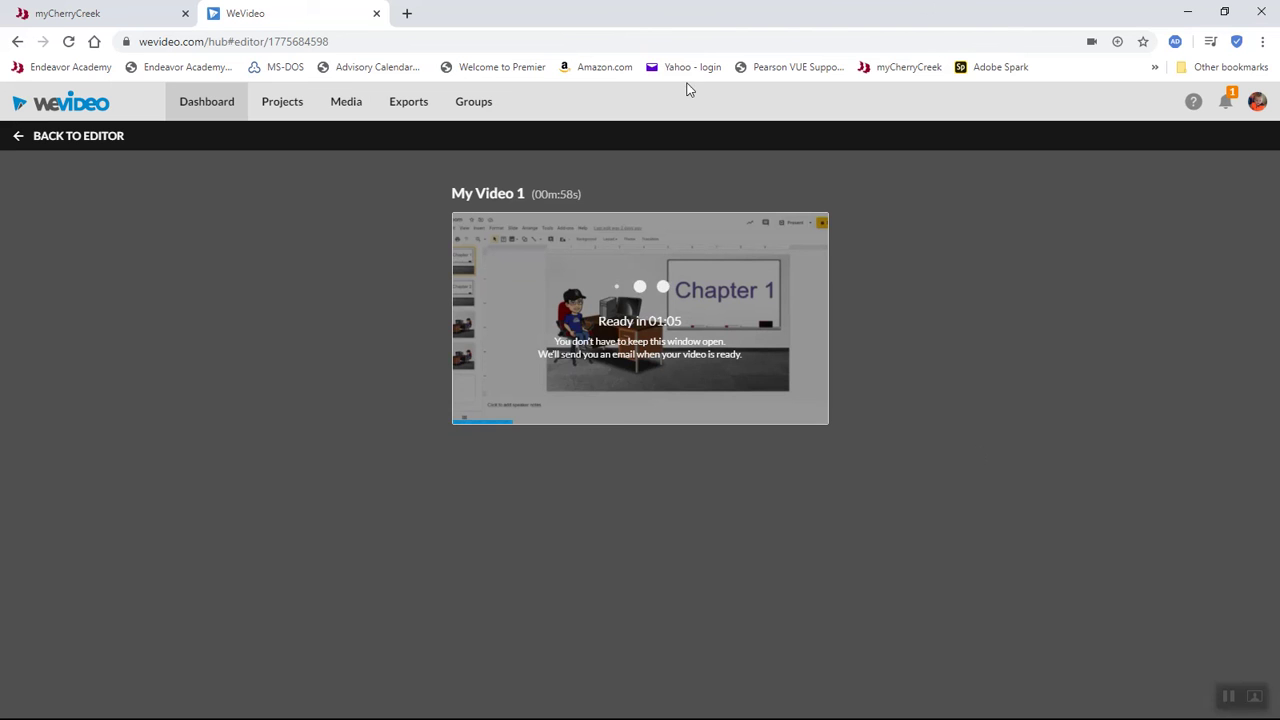
# Open YouTube in a new browser tab and switch to the school-managed account
pyautogui.click(406, 13)
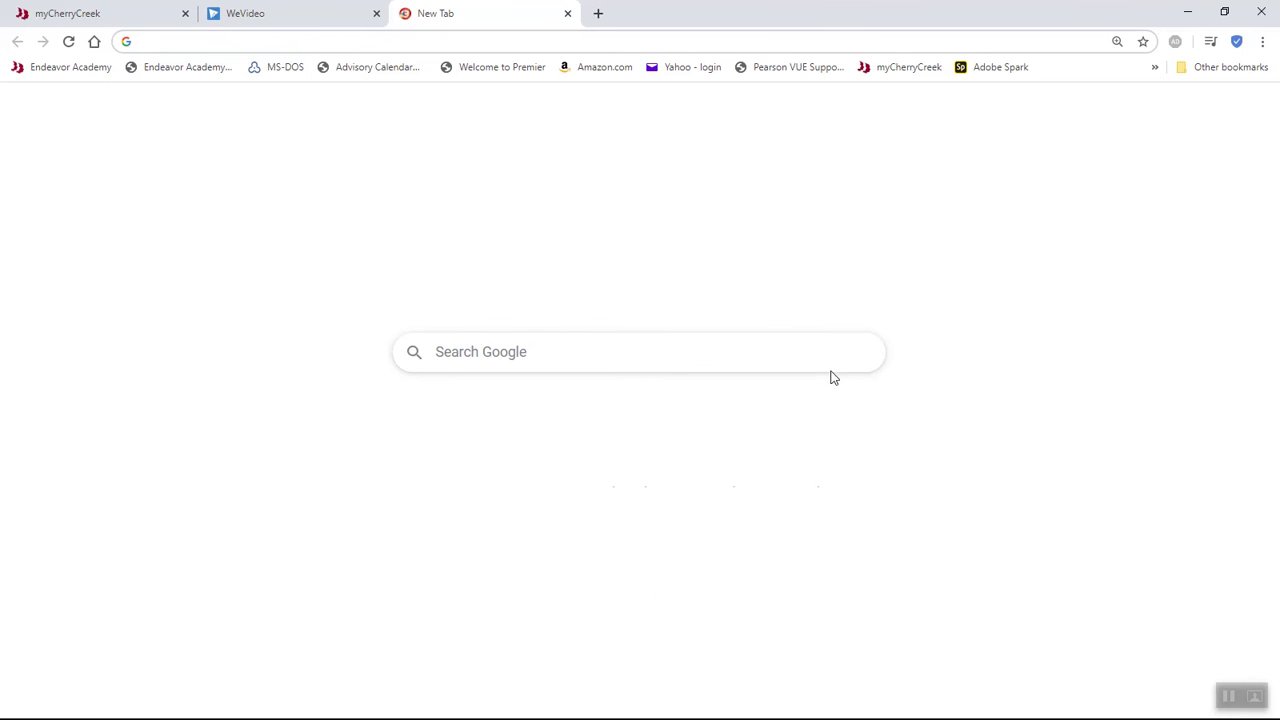
pyautogui.click(848, 455)
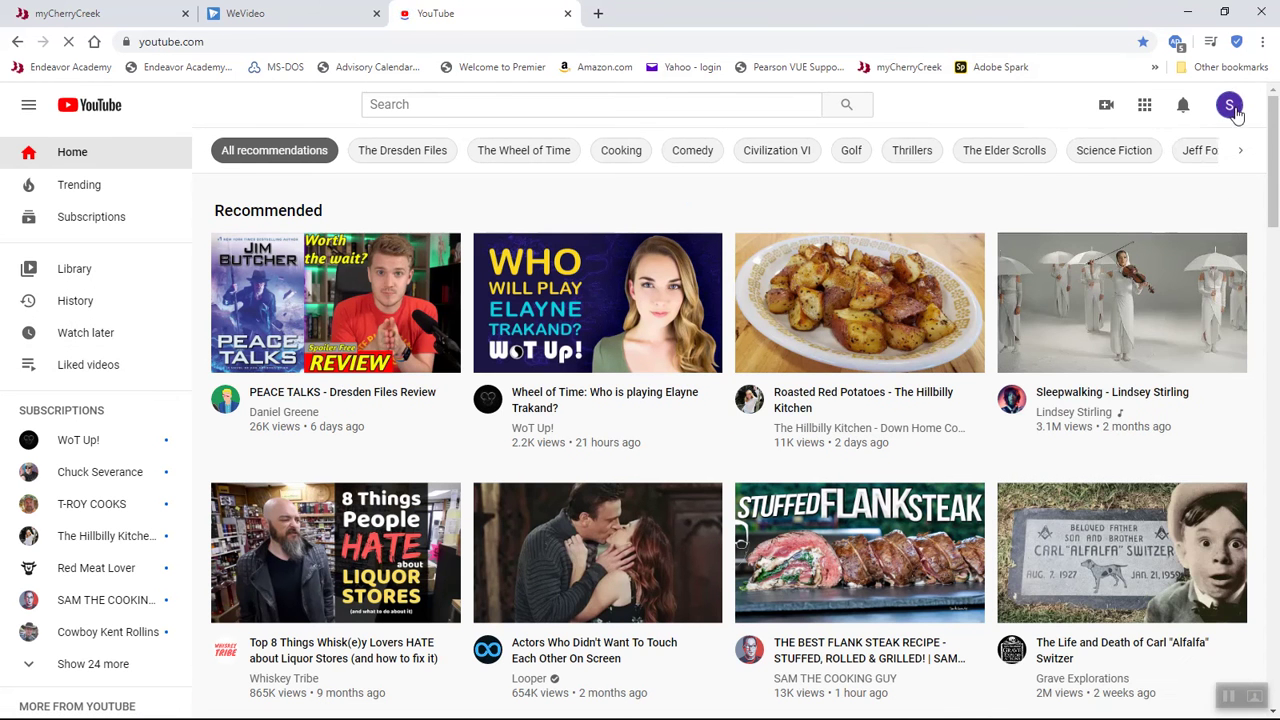
pyautogui.click(1230, 108)
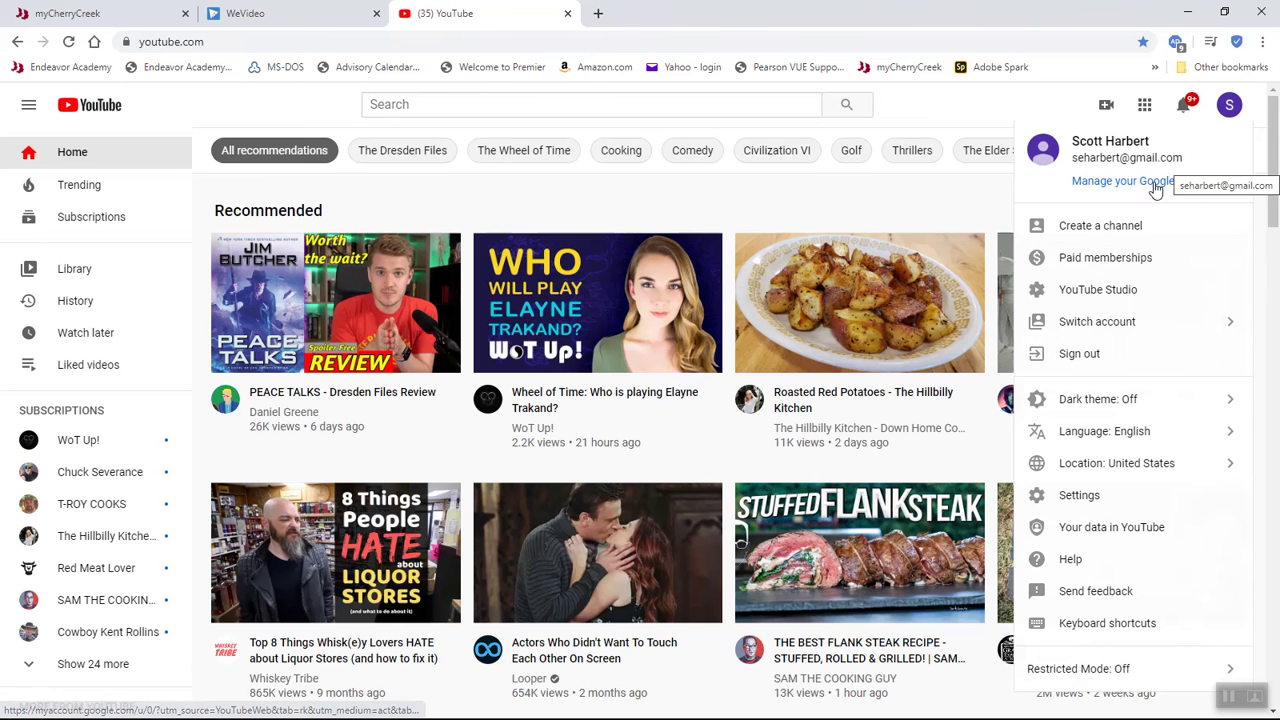
pyautogui.click(1100, 321)
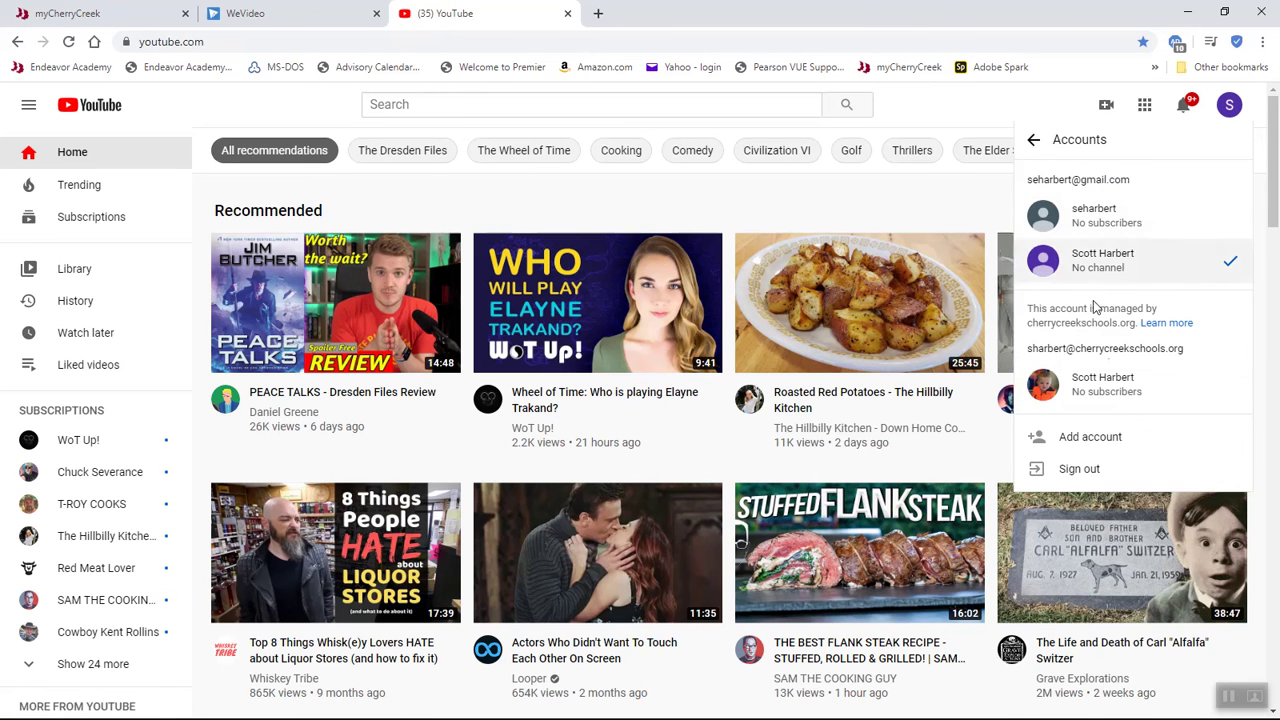
pyautogui.click(1114, 397)
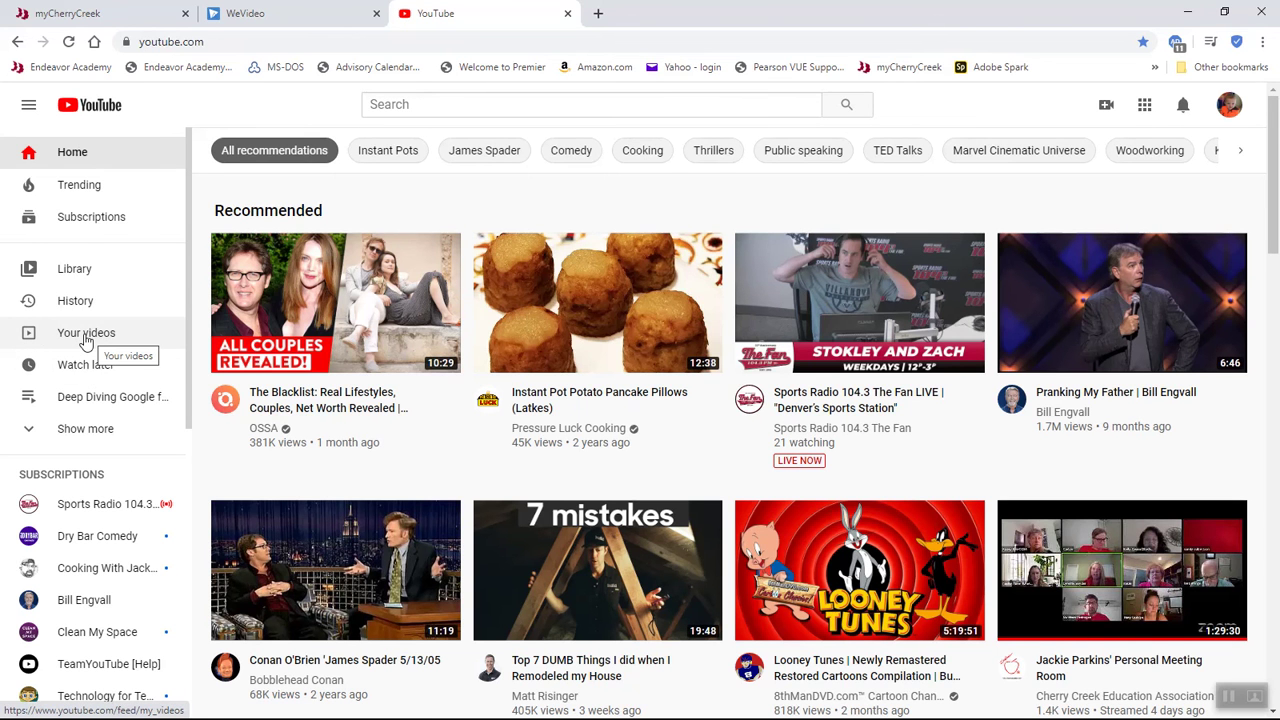
# Open the account's own videos, reload the list and play the uploaded "My Video 1"
pyautogui.click(86, 341)
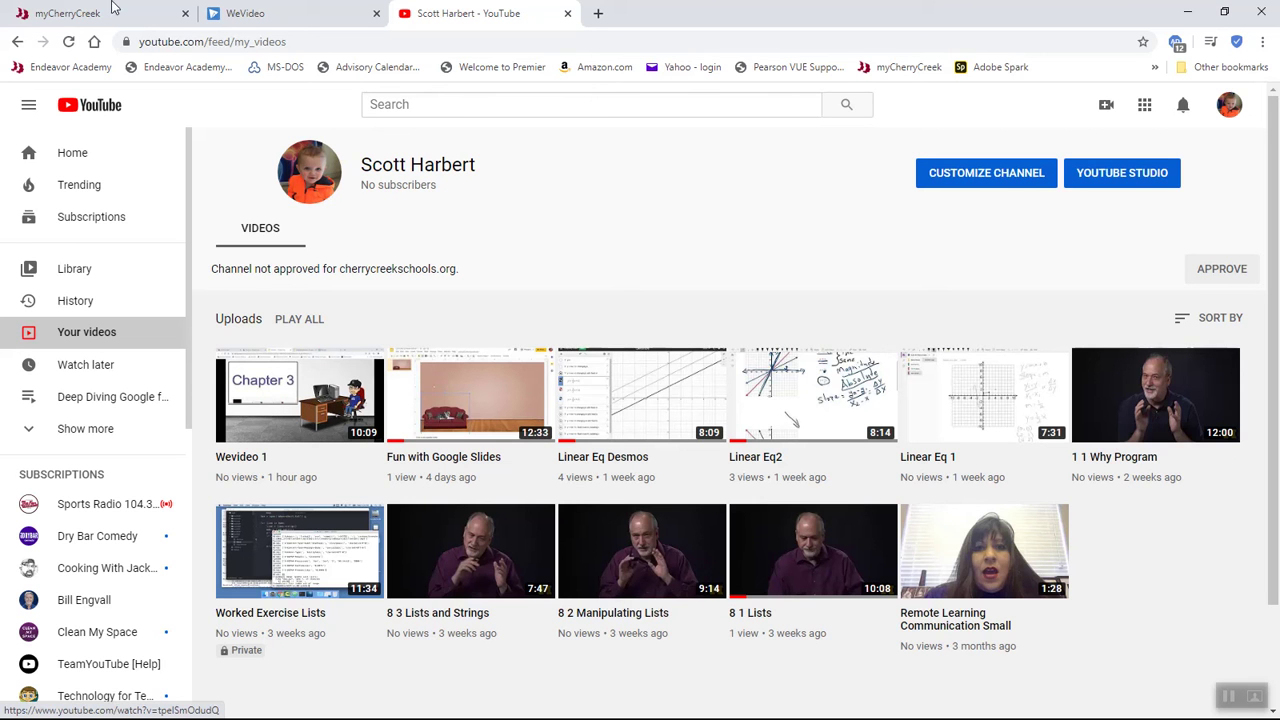
pyautogui.click(68, 41)
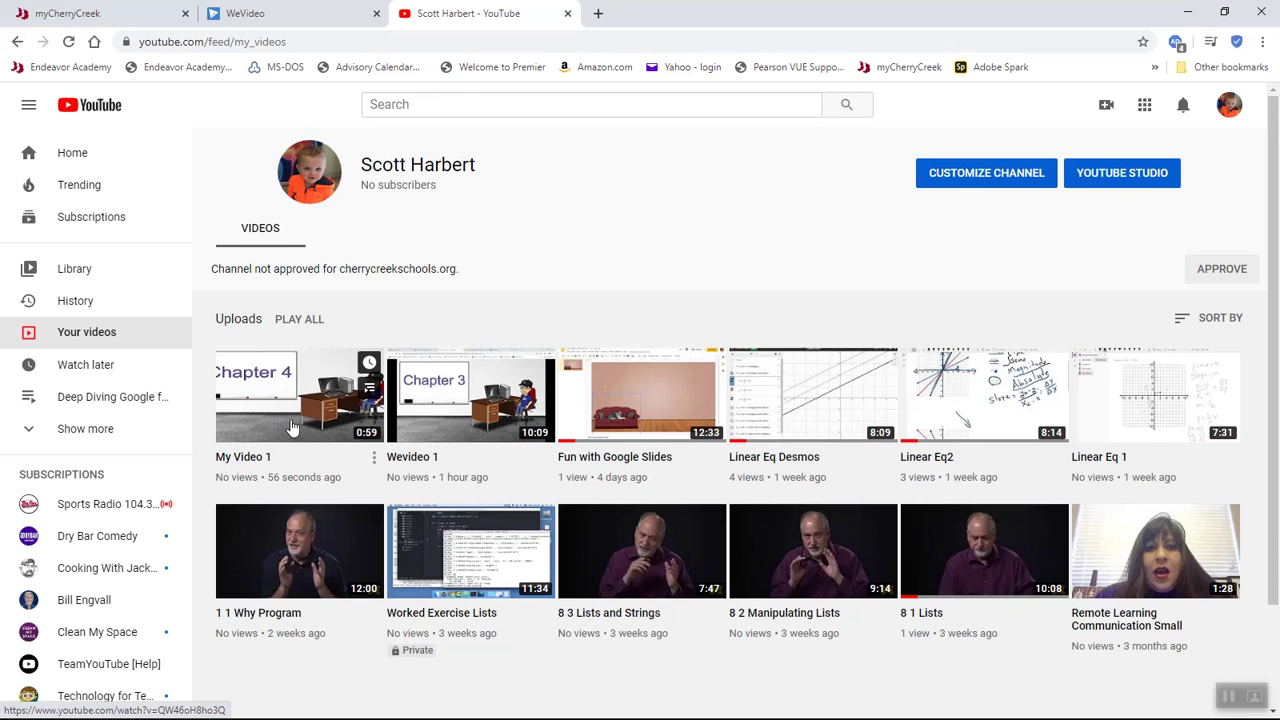
pyautogui.click(291, 427)
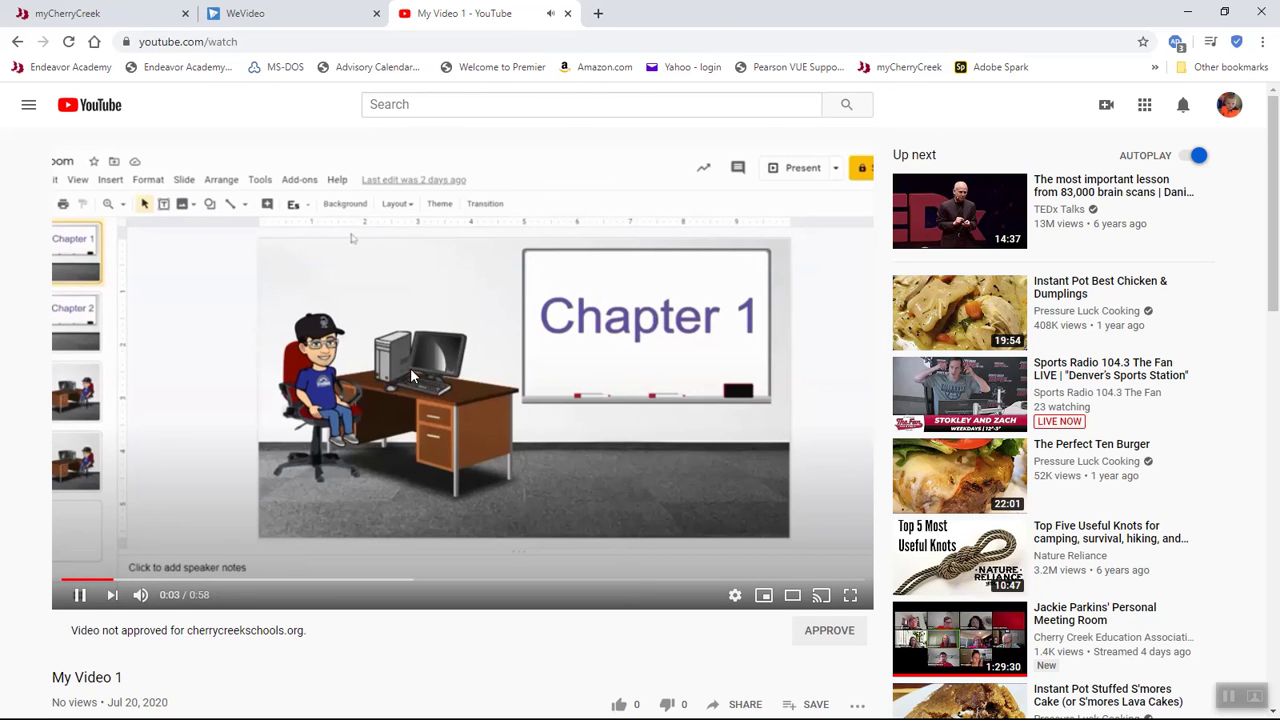
# Pause "My Video 1" and copy its YouTube share link
pyautogui.click(723, 521)
pyautogui.scroll(-2, 723, 525)
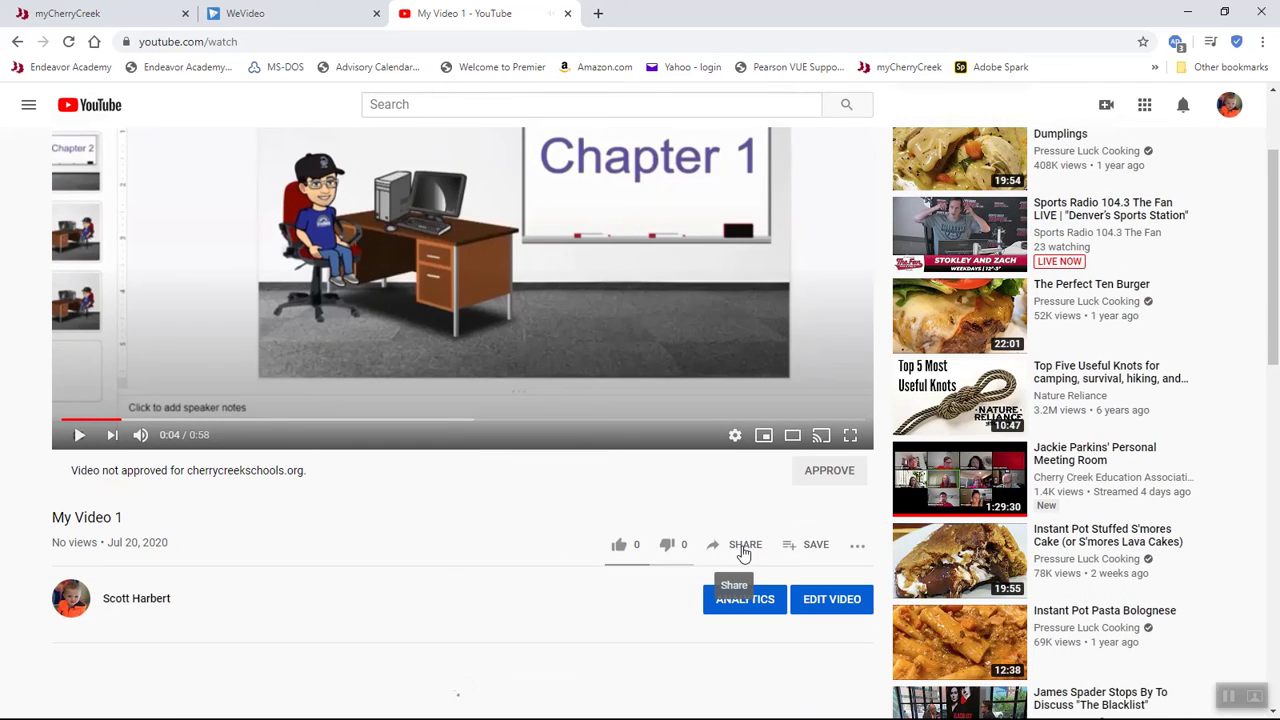
pyautogui.click(743, 553)
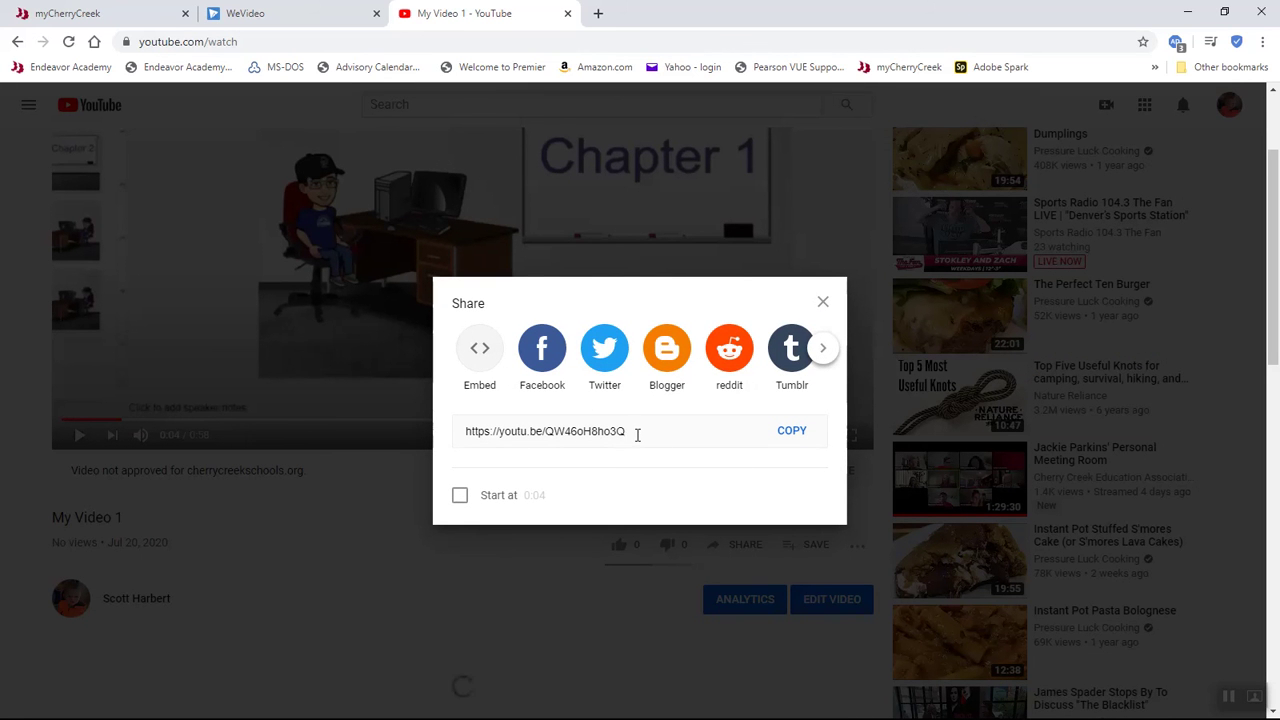
pyautogui.click(792, 431)
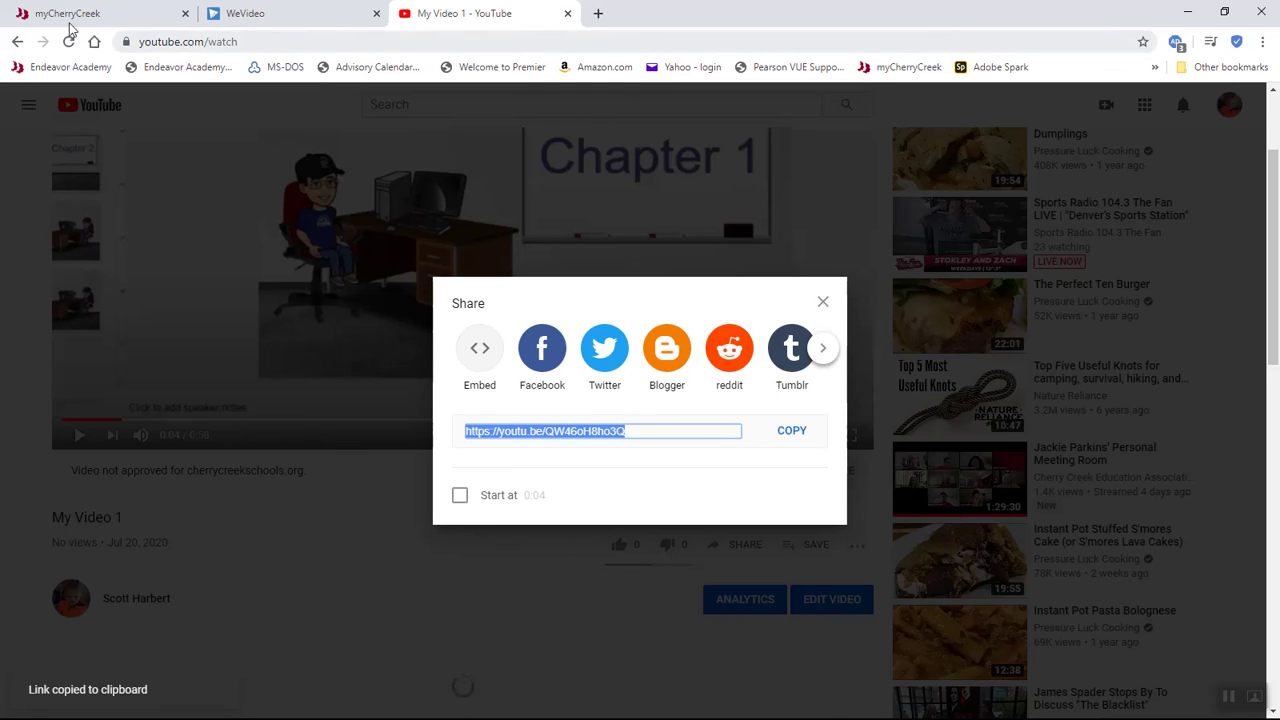
# Switch to the myCherryCreek portal, launch Schoology, and open the Coding in Python: Section 1 course
pyautogui.click(68, 15)
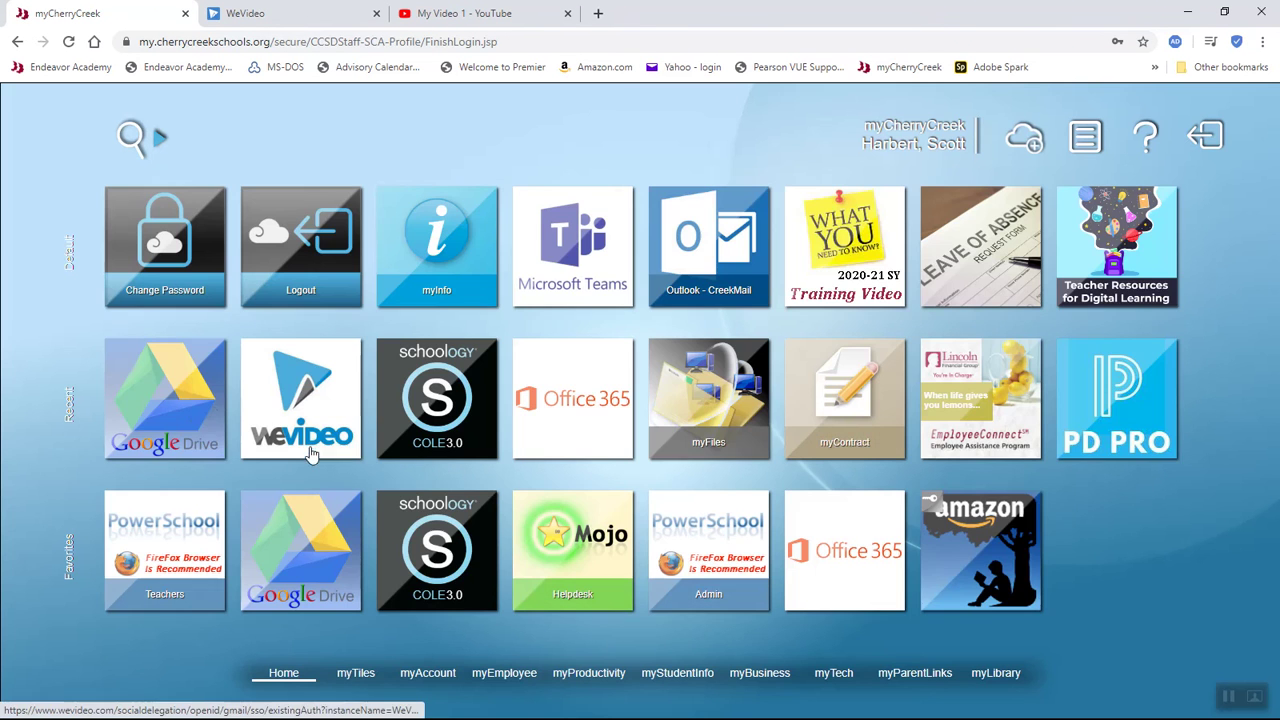
pyautogui.click(408, 418)
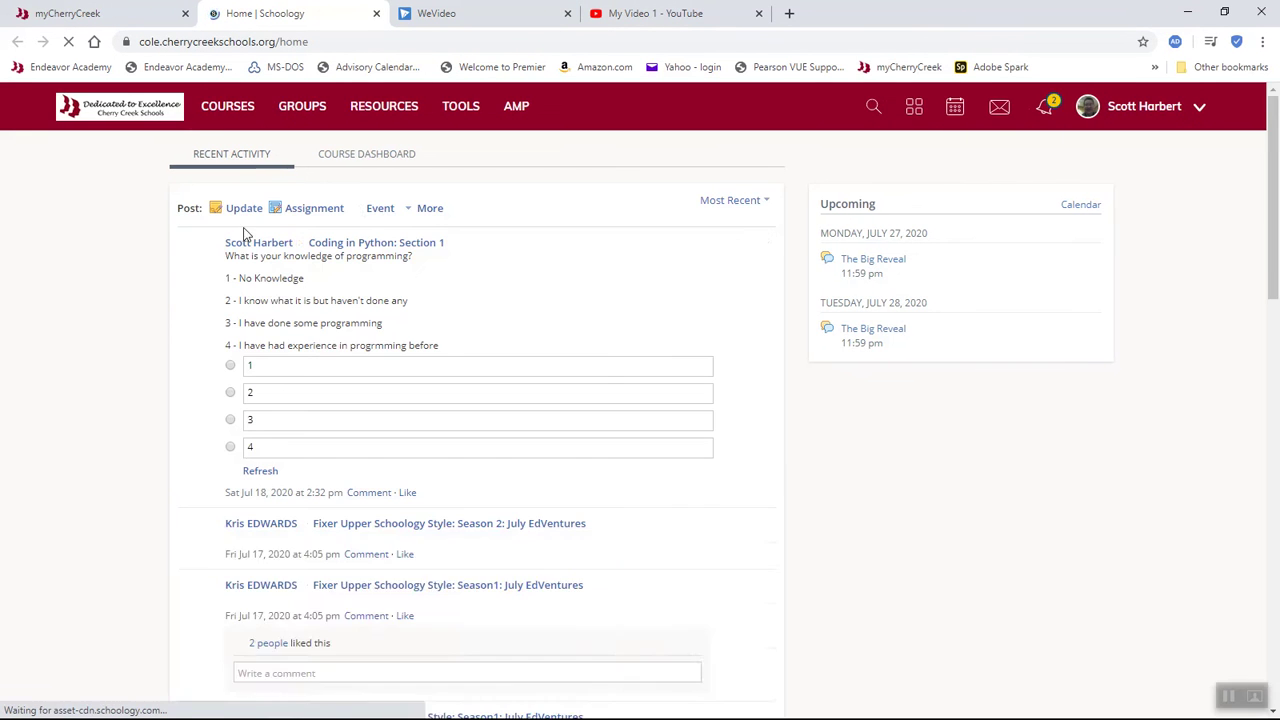
pyautogui.click(244, 107)
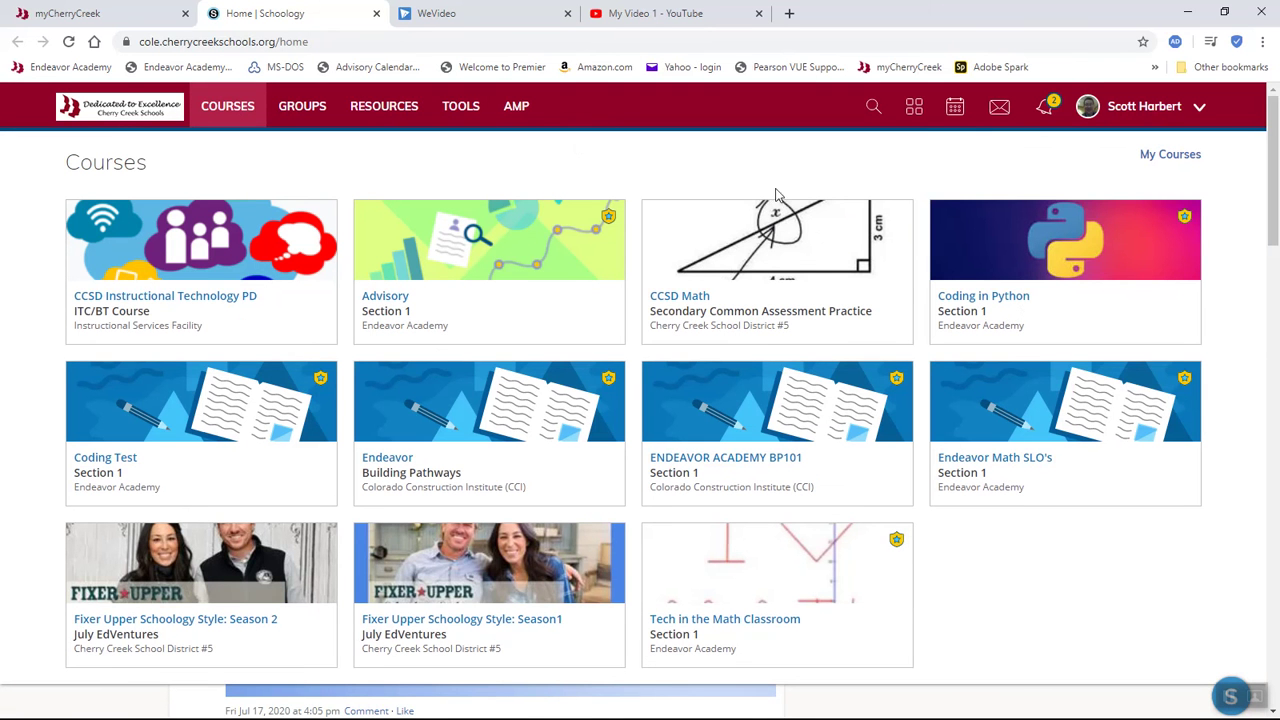
pyautogui.click(1045, 288)
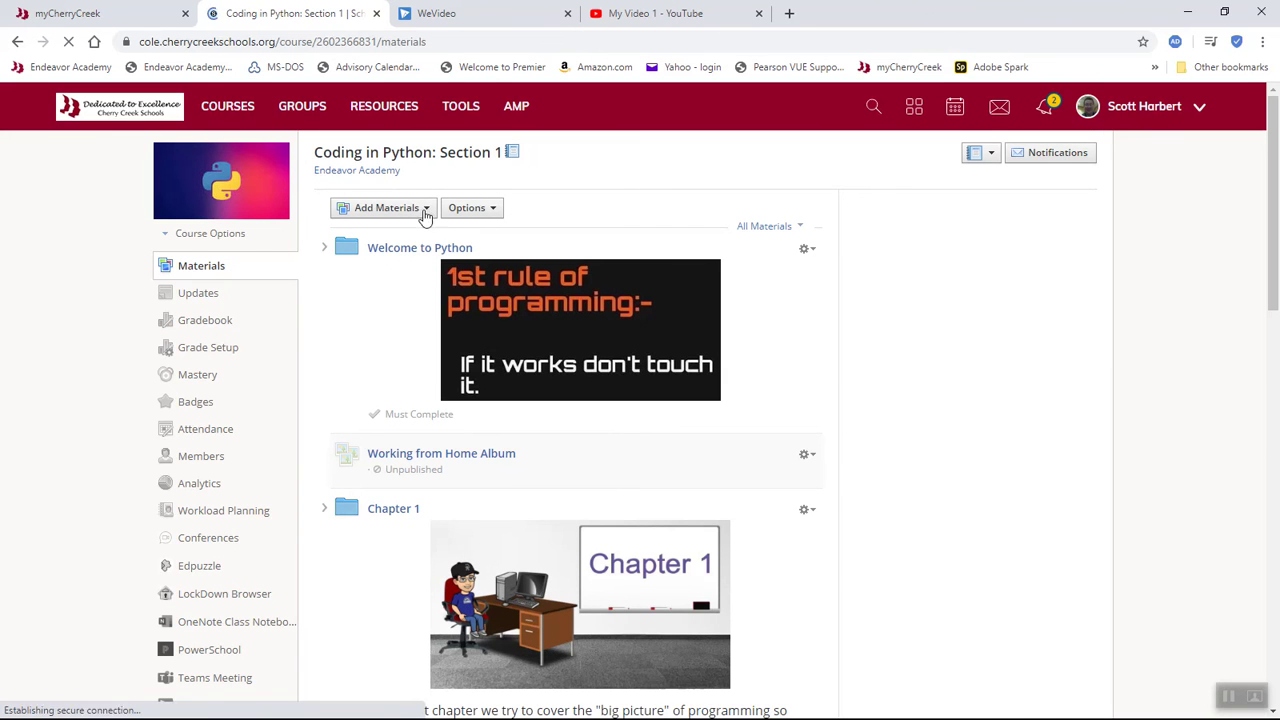
# Start a new page in the course materials and title it "Wevideo"
pyautogui.click(428, 211)
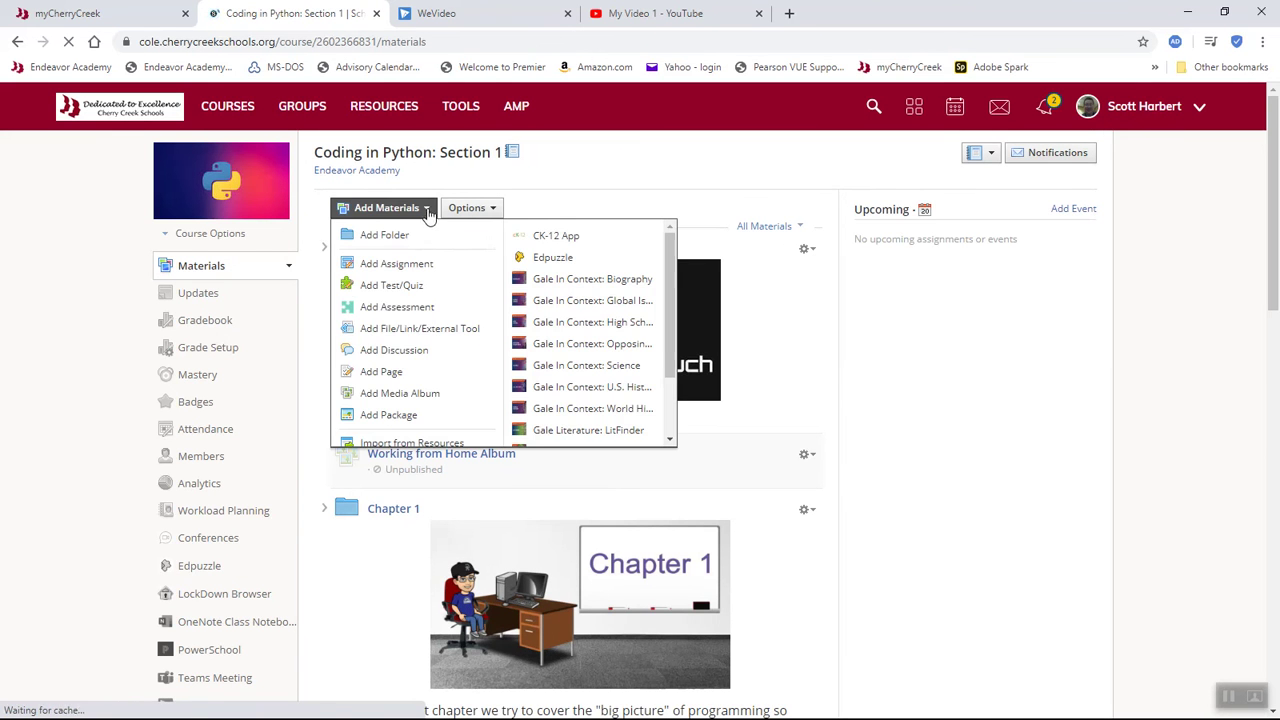
pyautogui.click(398, 375)
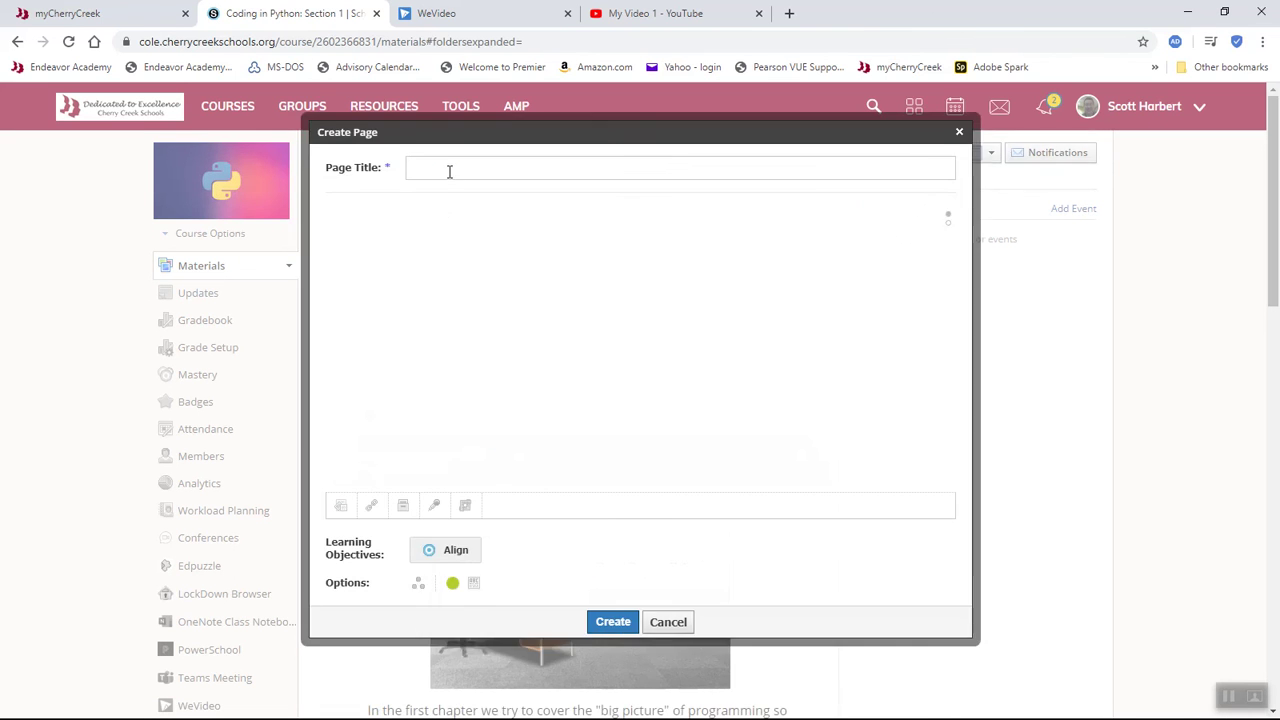
pyautogui.click(449, 172)
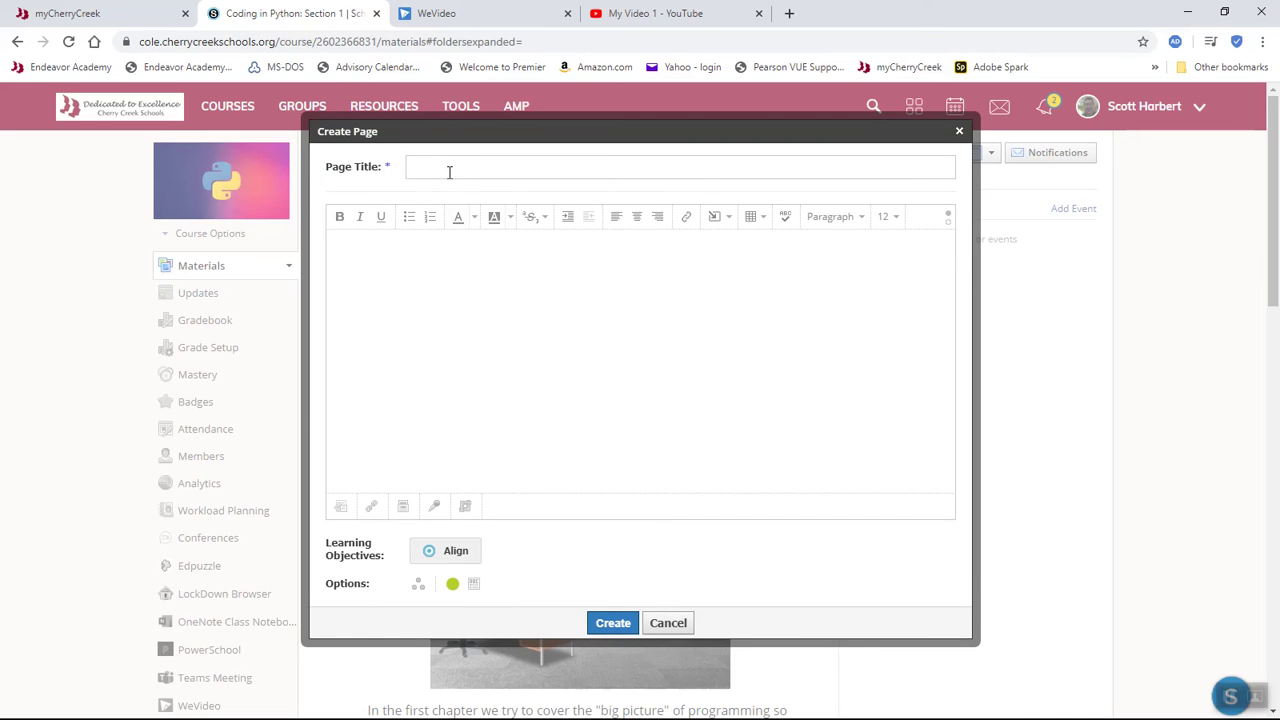
pyautogui.write('WeVi')
pyautogui.click(729, 218)
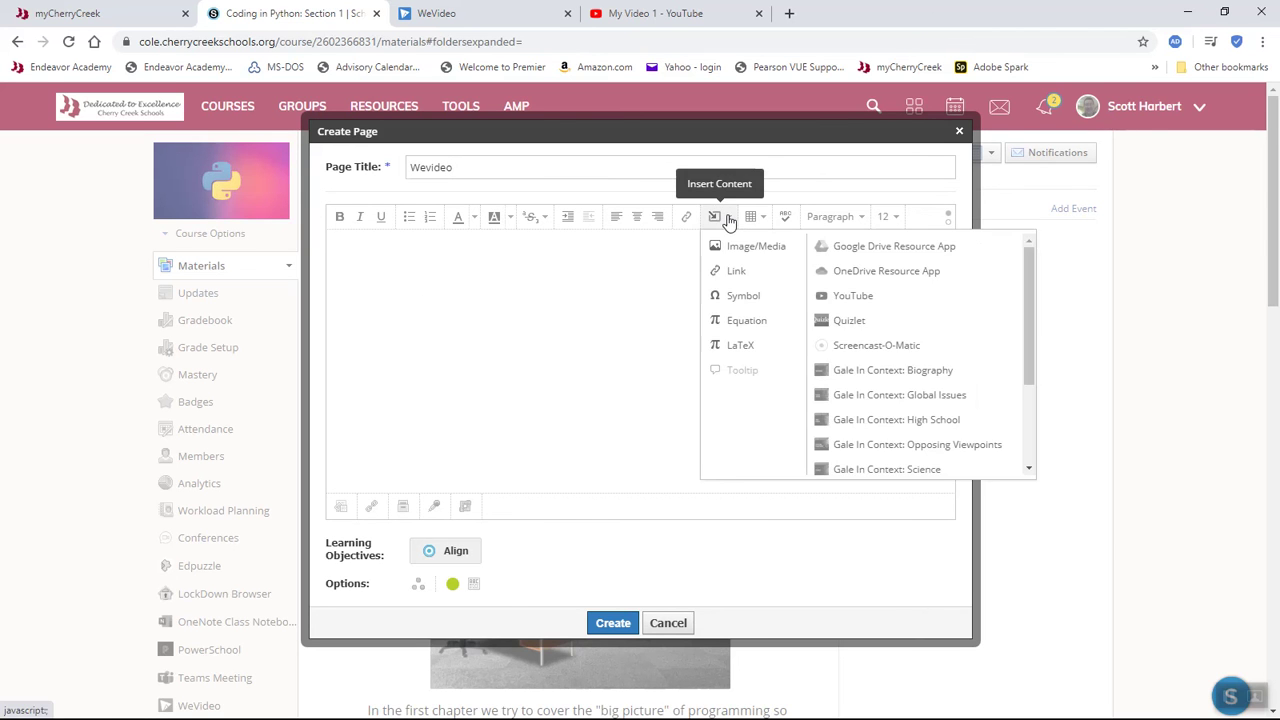
pyautogui.click(849, 297)
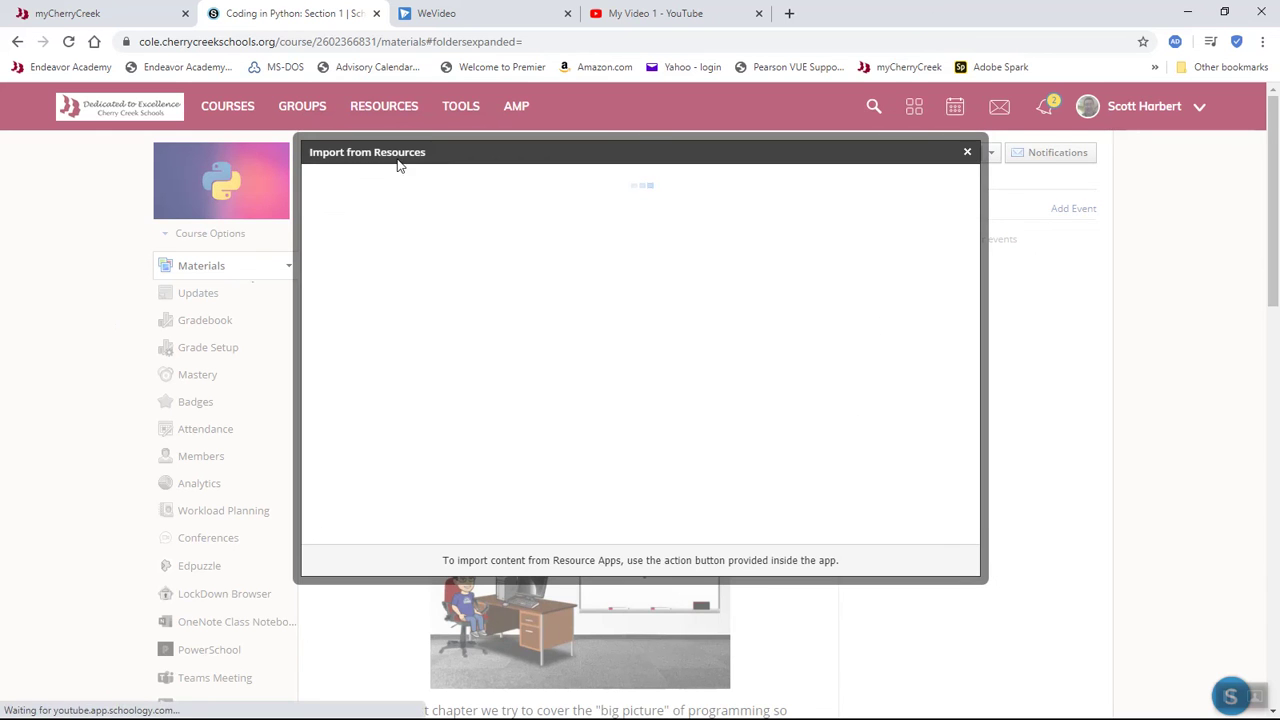
pyautogui.click(966, 154)
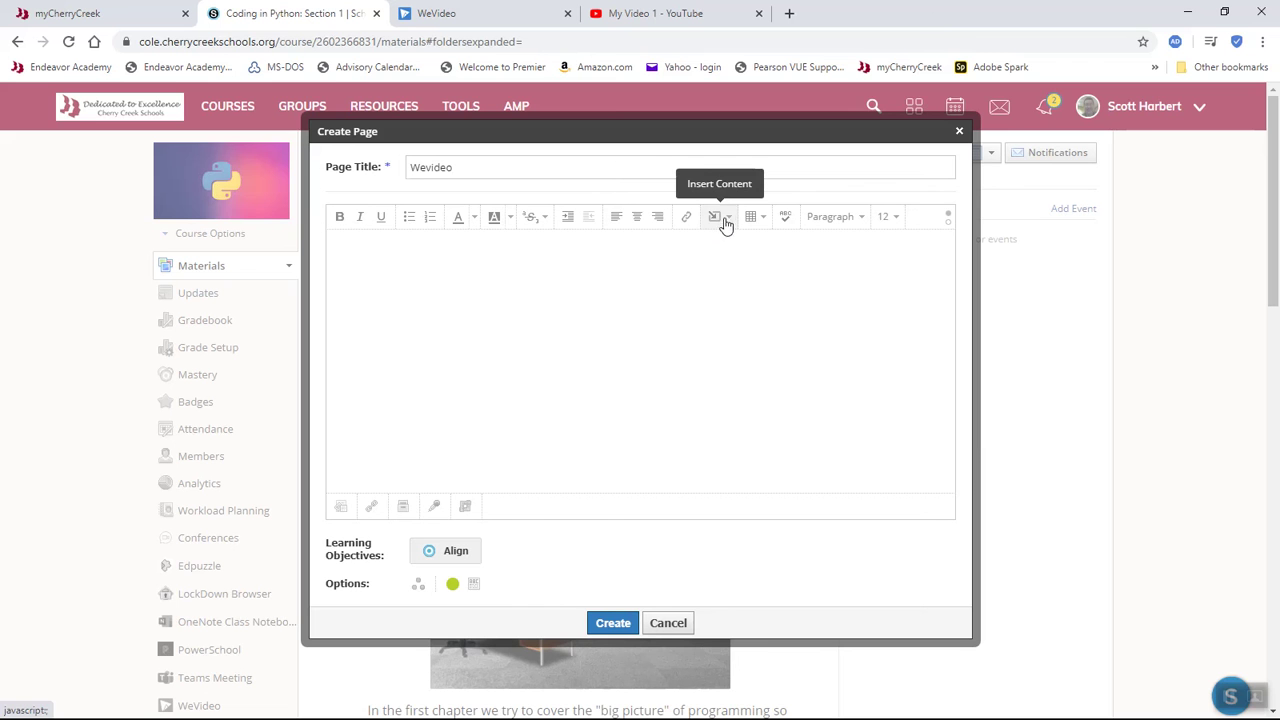
pyautogui.click(727, 219)
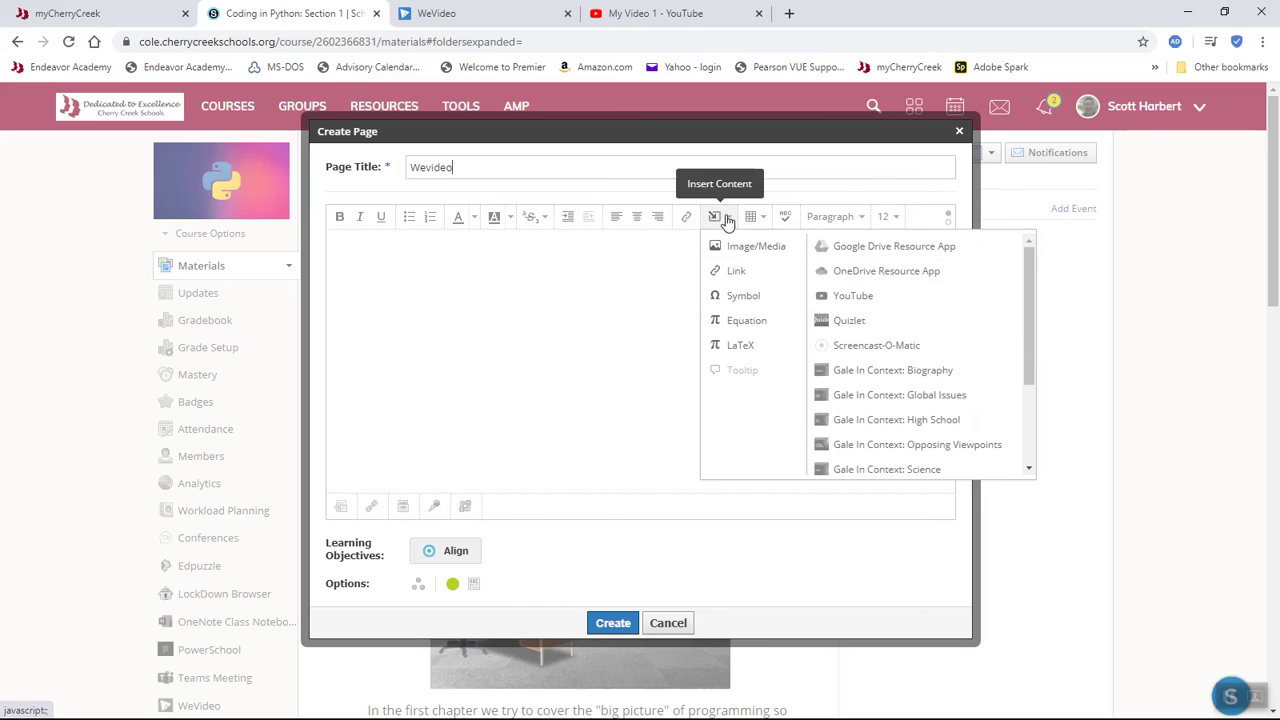
pyautogui.click(857, 296)
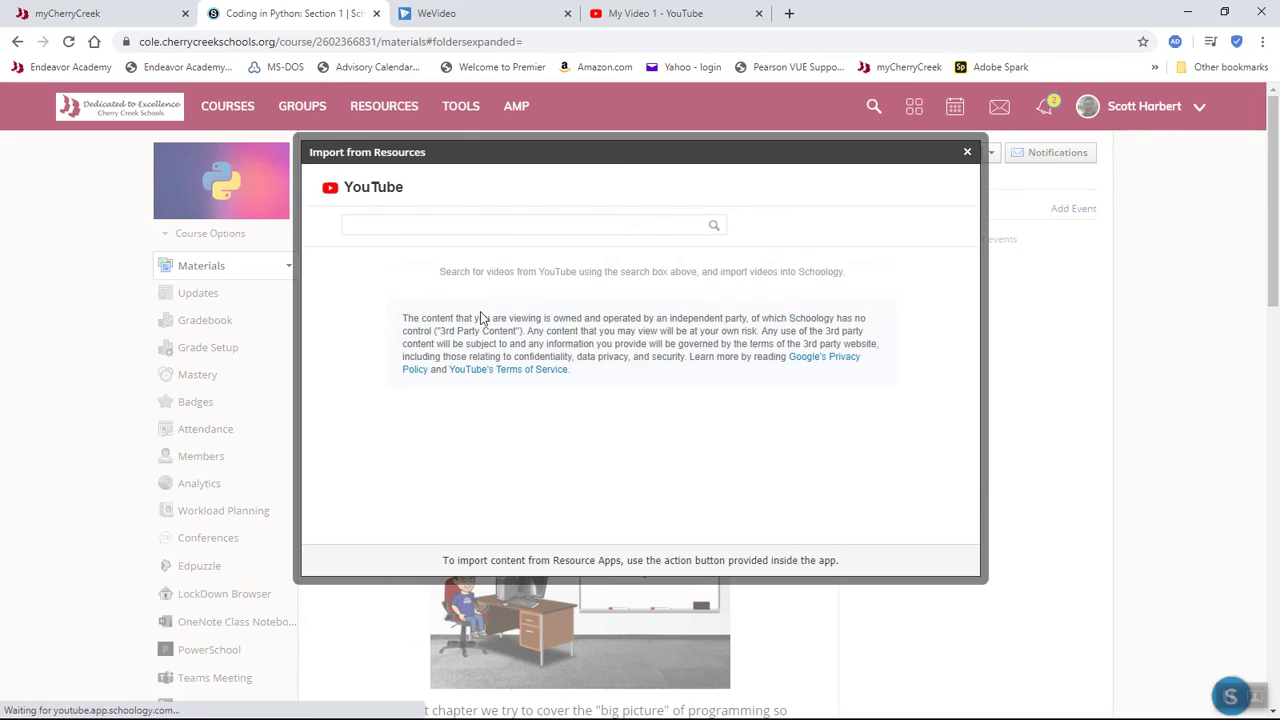
pyautogui.click(520, 228)
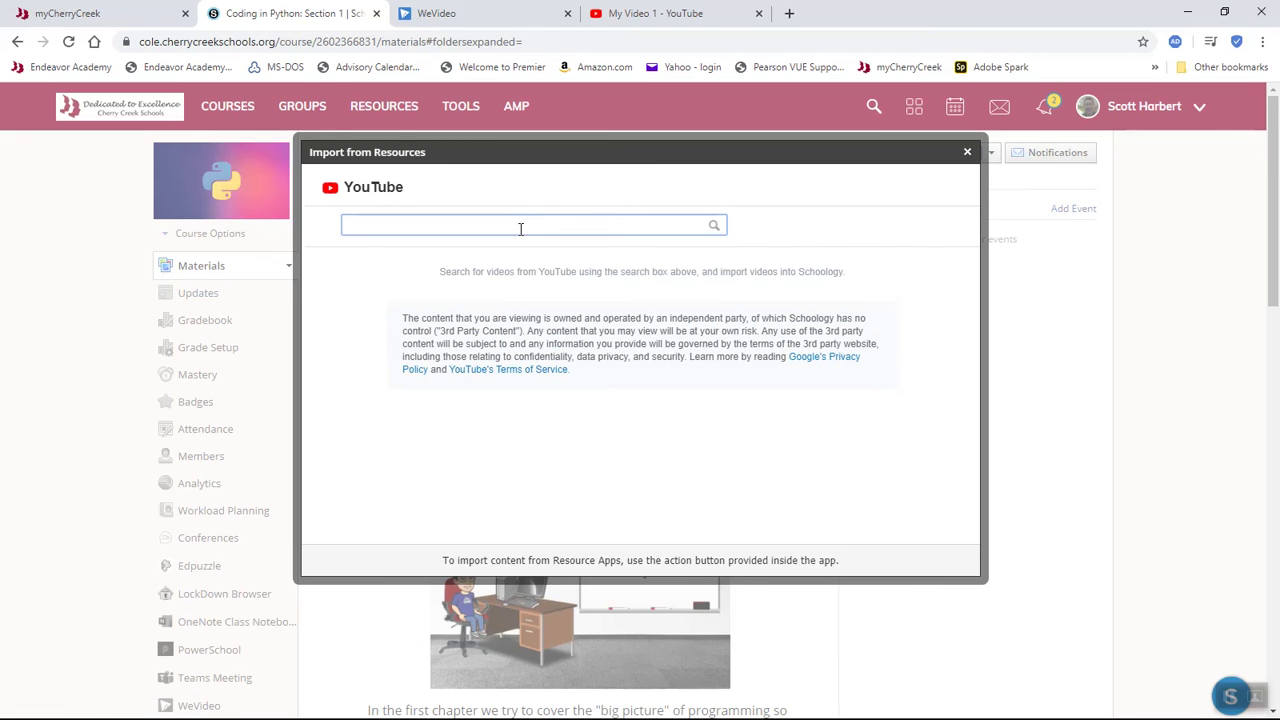
pyautogui.hotkey('ctrl', 'v')
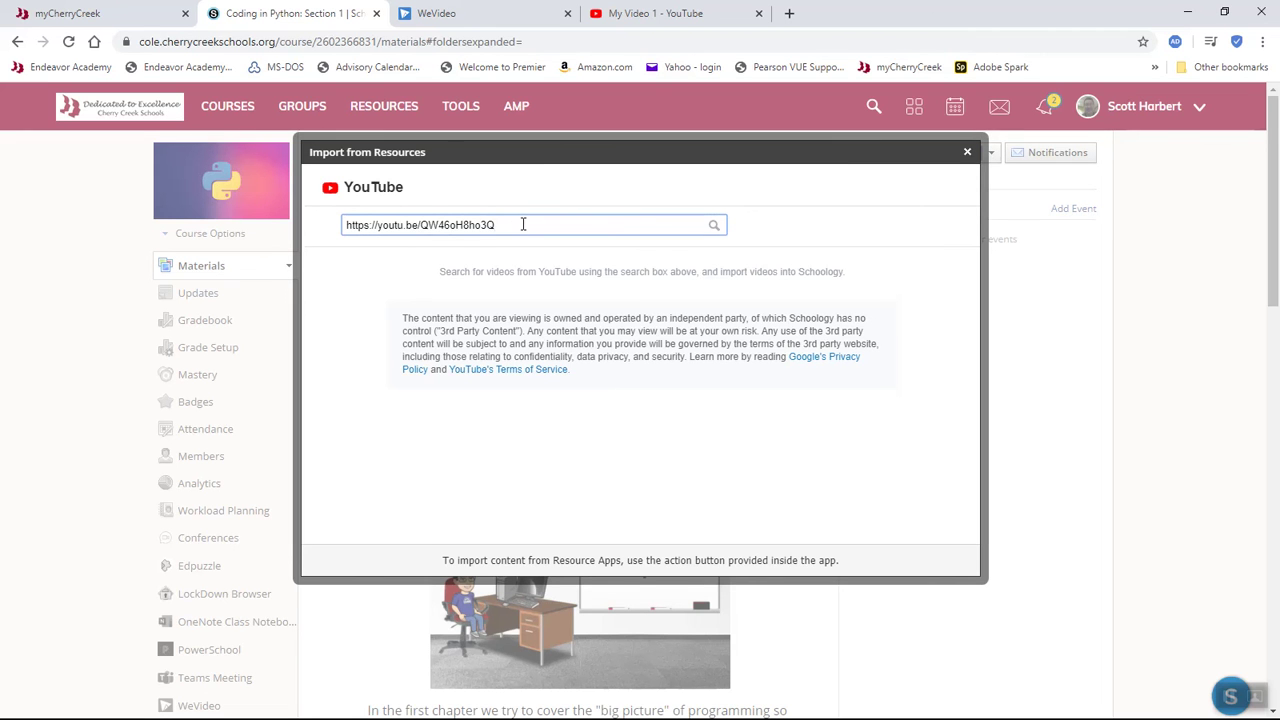
pyautogui.click(714, 228)
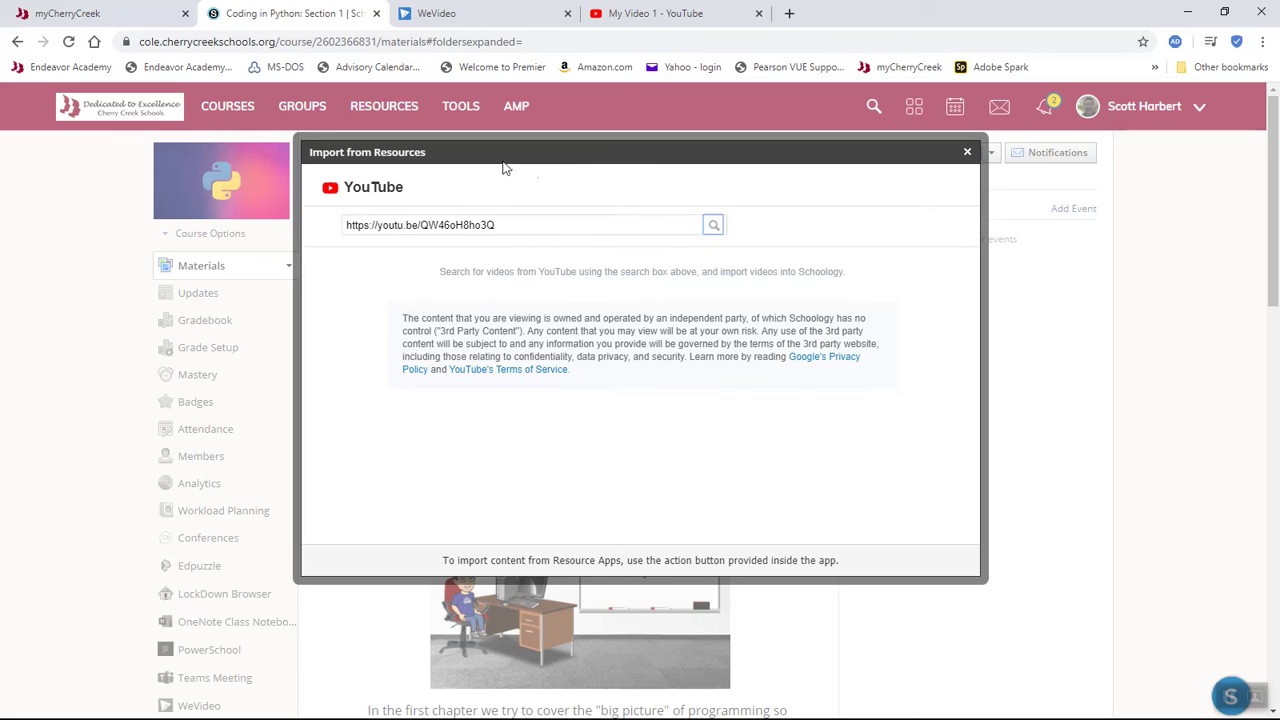
# Switch to YouTube, approve "My Video 1" for cherrycreekschools.org, and return to the Schoology import dialog
pyautogui.click(631, 12)
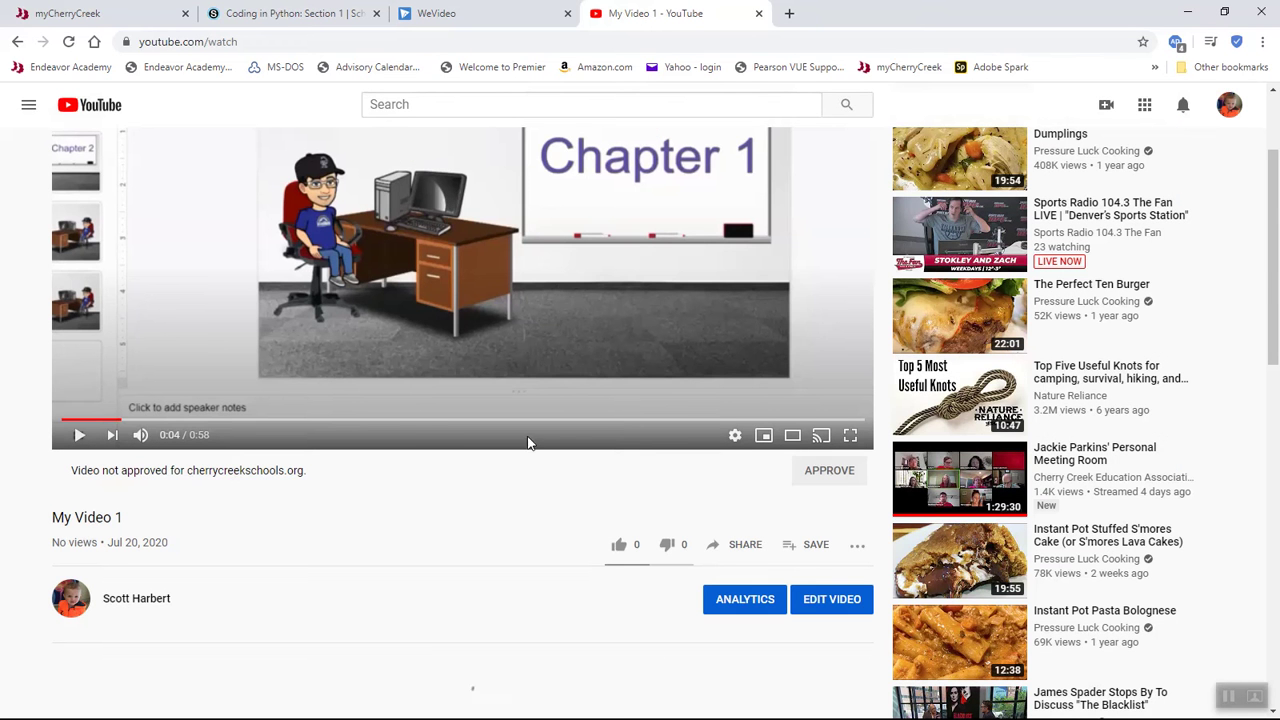
pyautogui.click(829, 478)
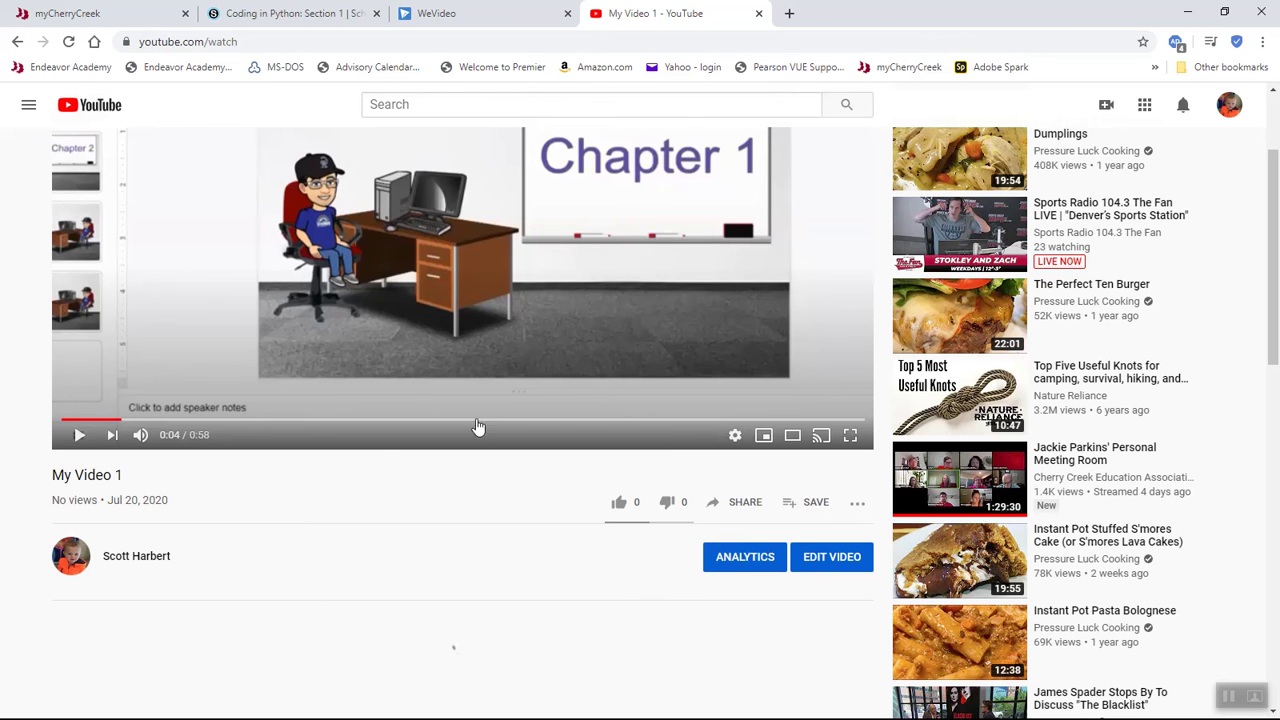
pyautogui.click(280, 13)
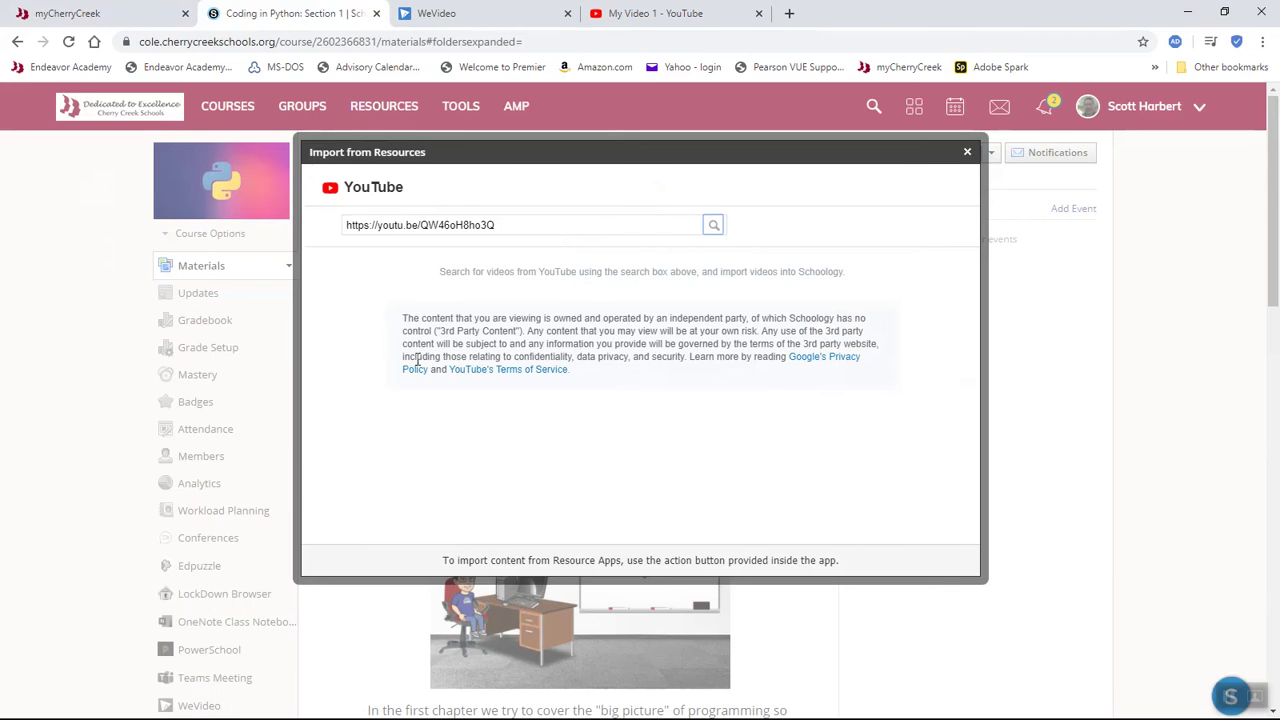
# Repeat the YouTube search for the link already entered in the import dialog
pyautogui.click(563, 226)
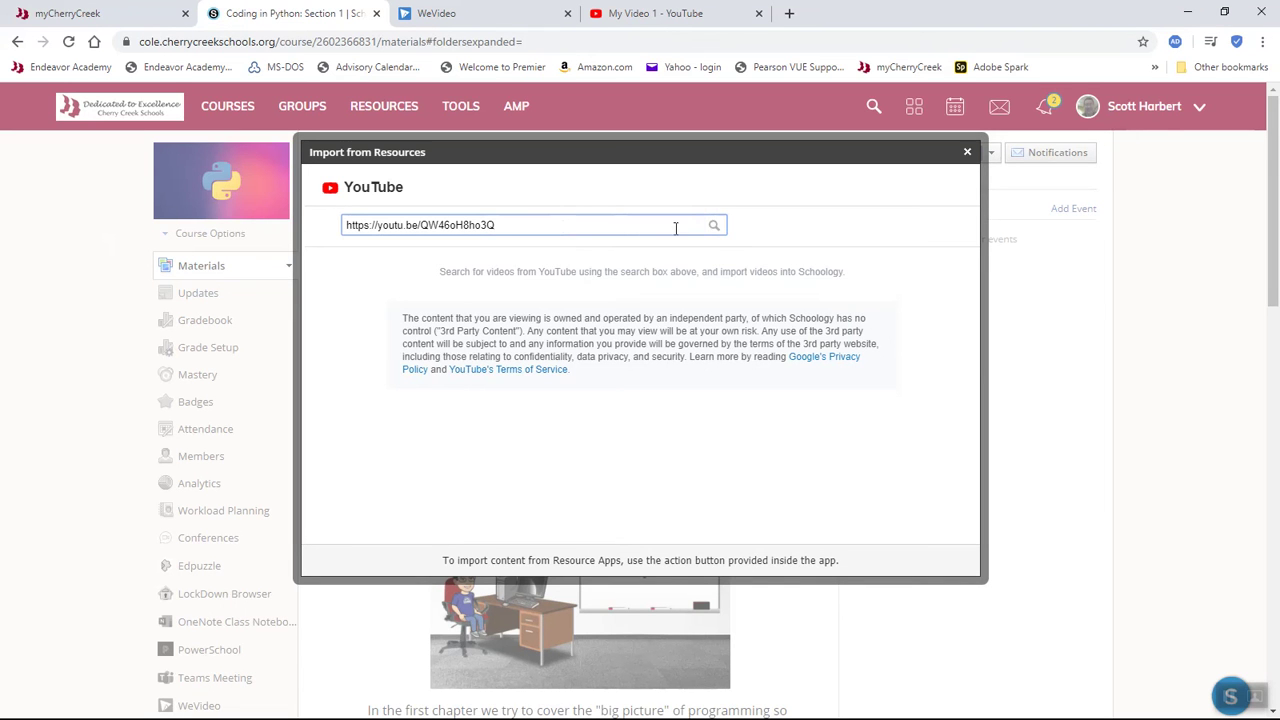
pyautogui.click(715, 228)
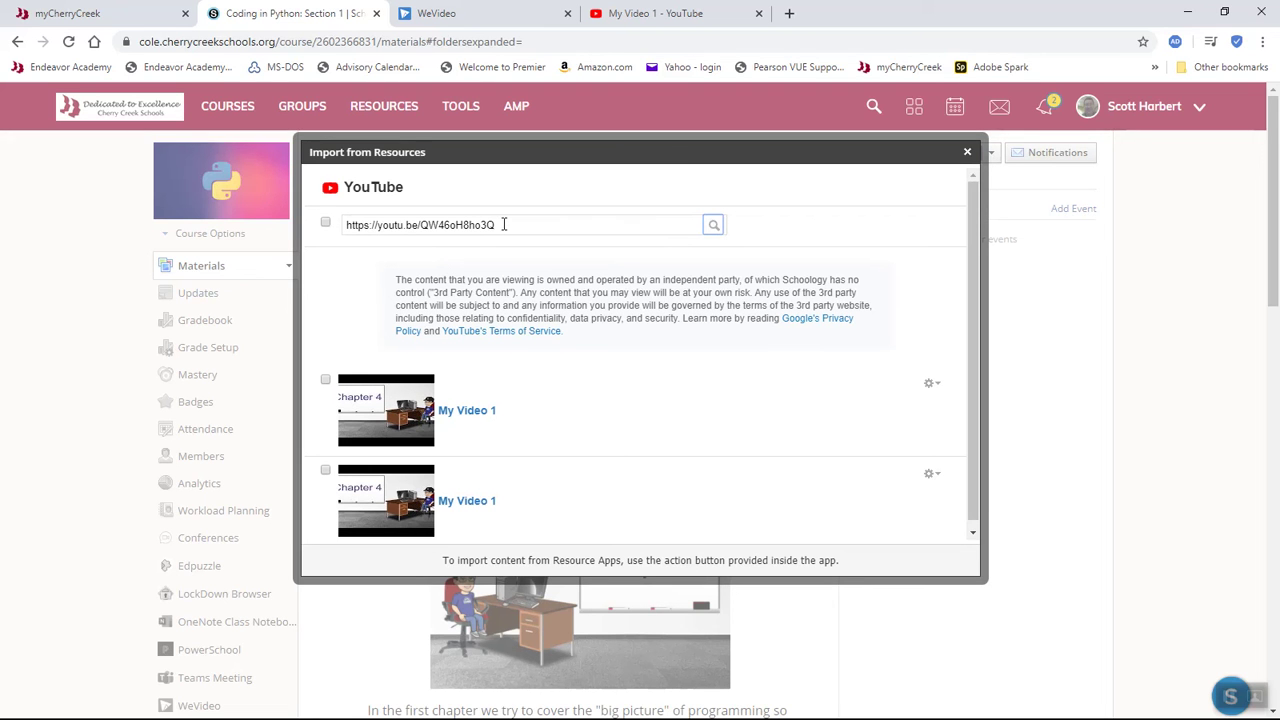
pyautogui.click(712, 228)
# Import the first "My Video 1" result as an embed and create the page
pyautogui.click(325, 380)
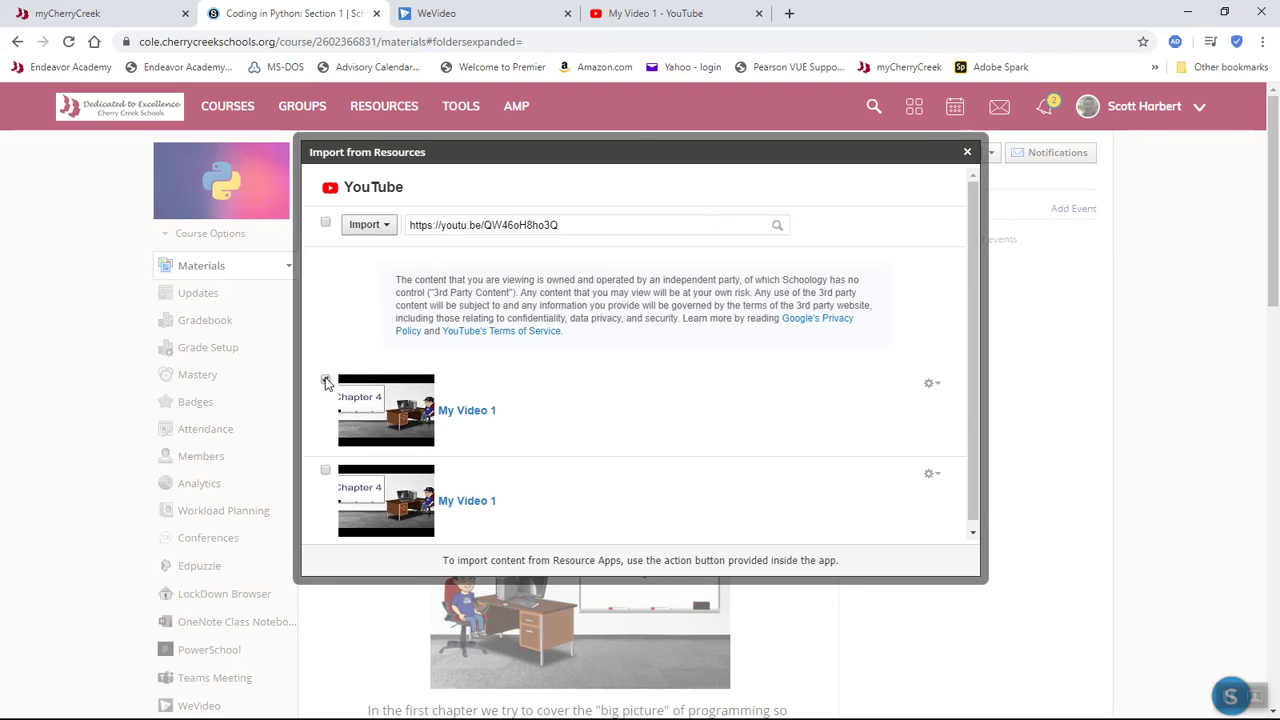
pyautogui.click(386, 226)
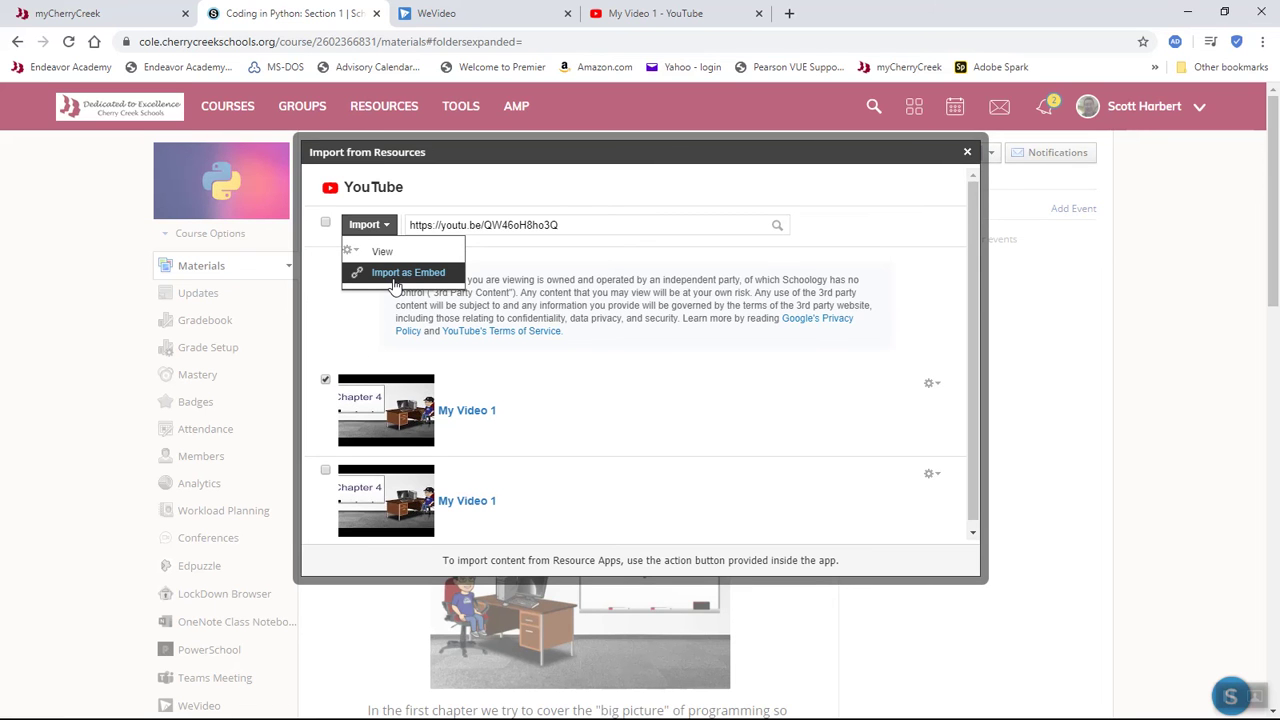
pyautogui.click(325, 380)
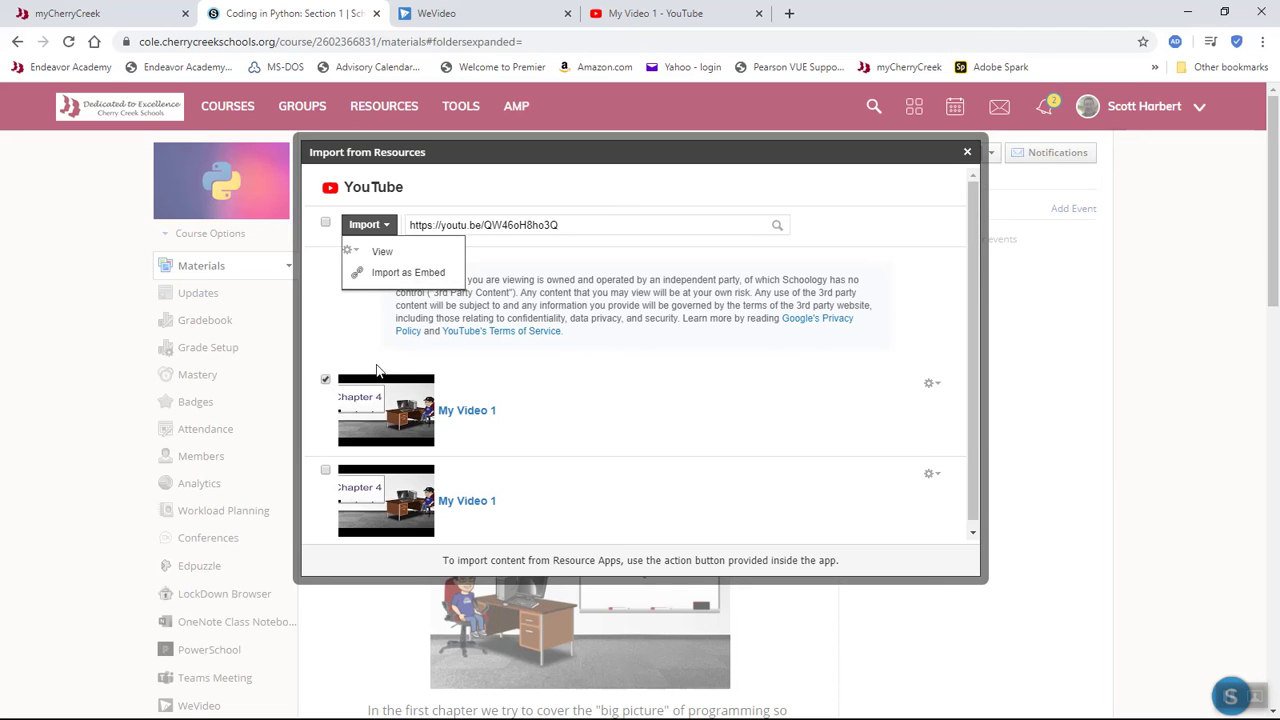
pyautogui.click(938, 387)
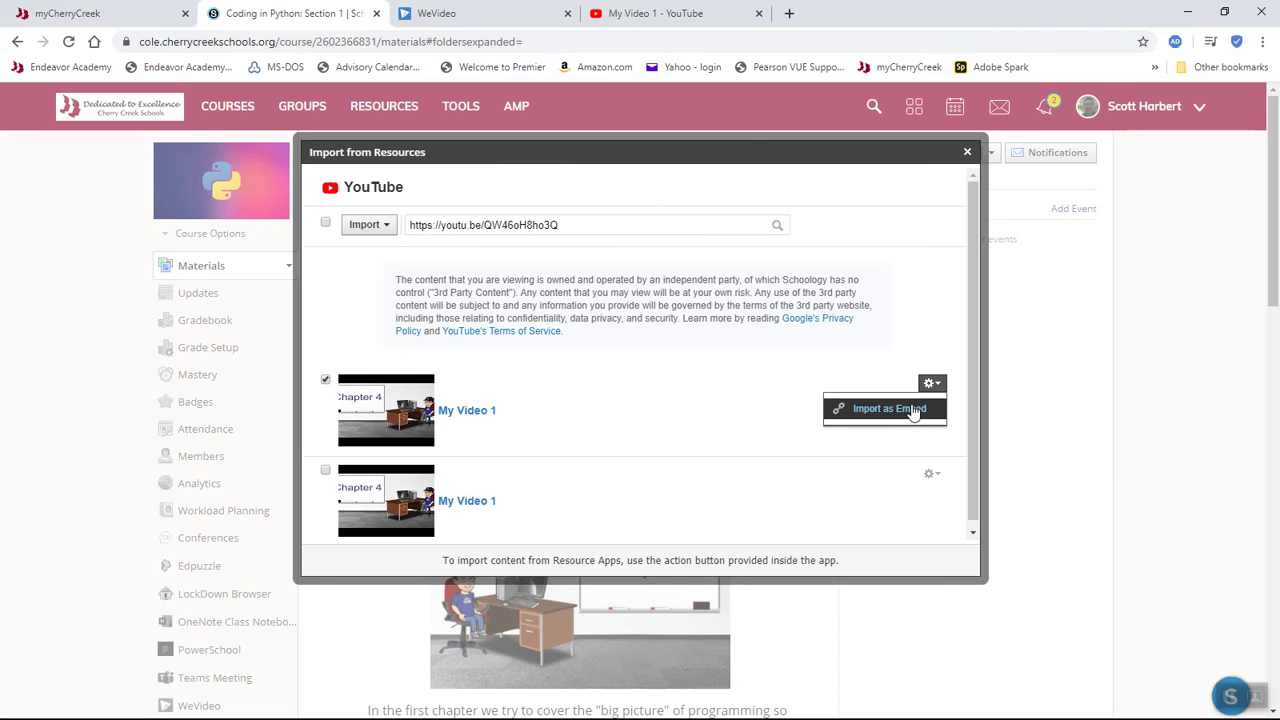
pyautogui.click(889, 409)
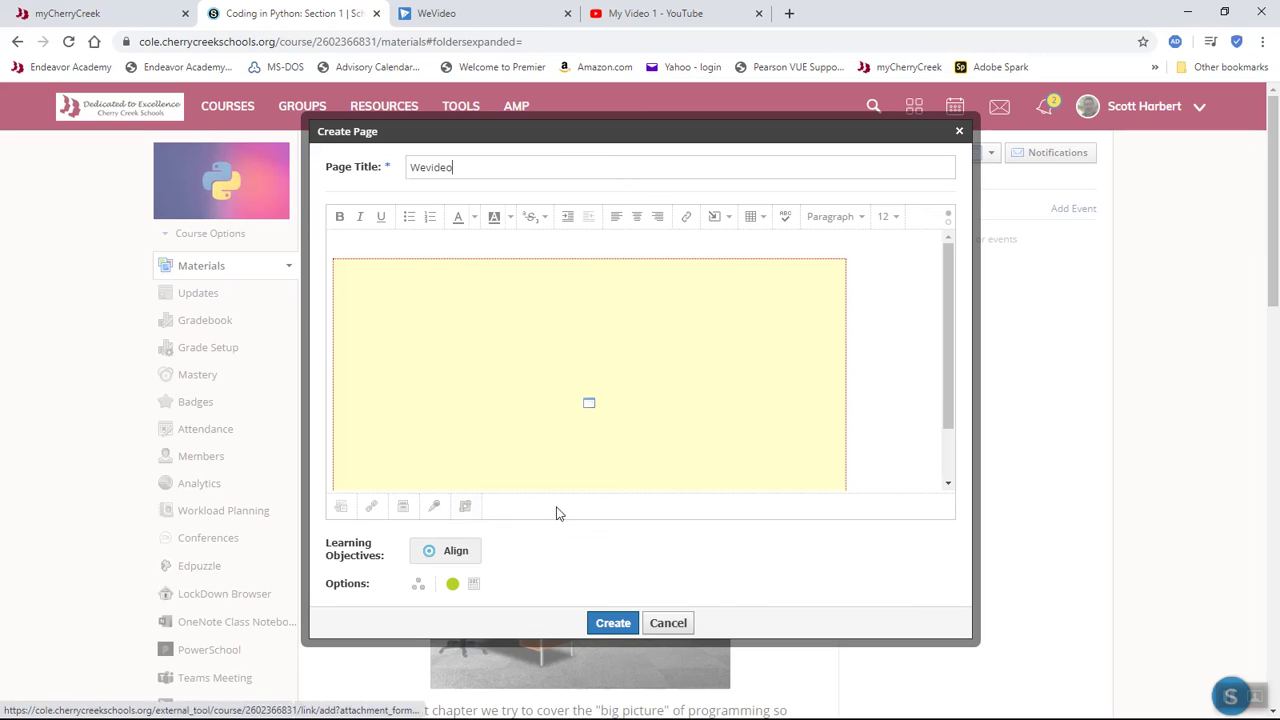
pyautogui.click(603, 621)
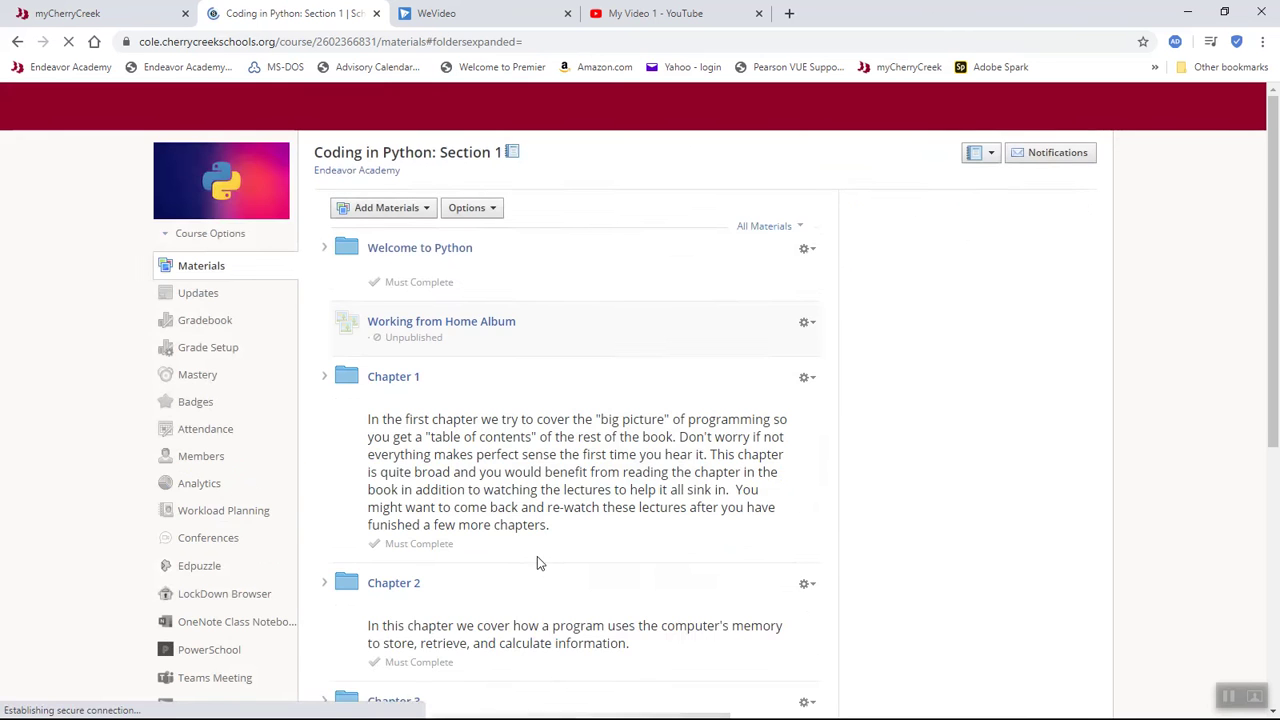
# Find the Wevideo page below Chapter 4 in the course materials, try moving it, and open it
pyautogui.scroll(-6, 537, 555)
pyautogui.scroll(-5, 537, 560)
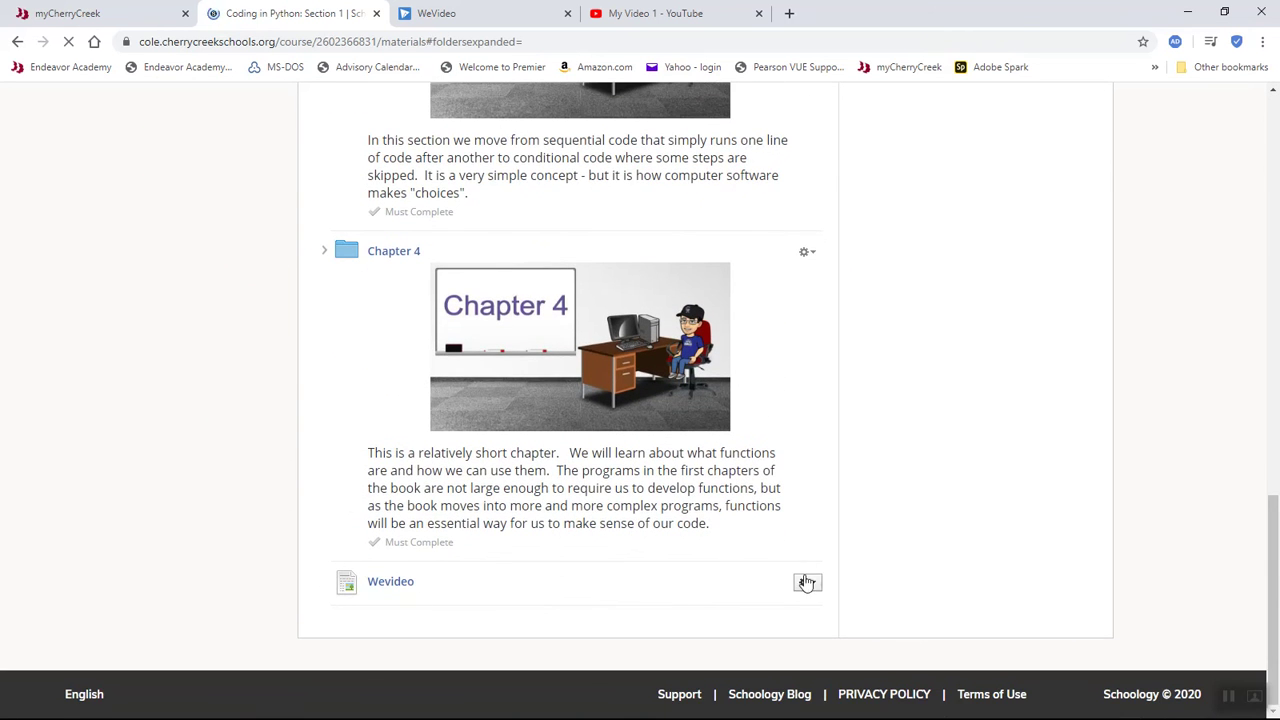
pyautogui.click(390, 580)
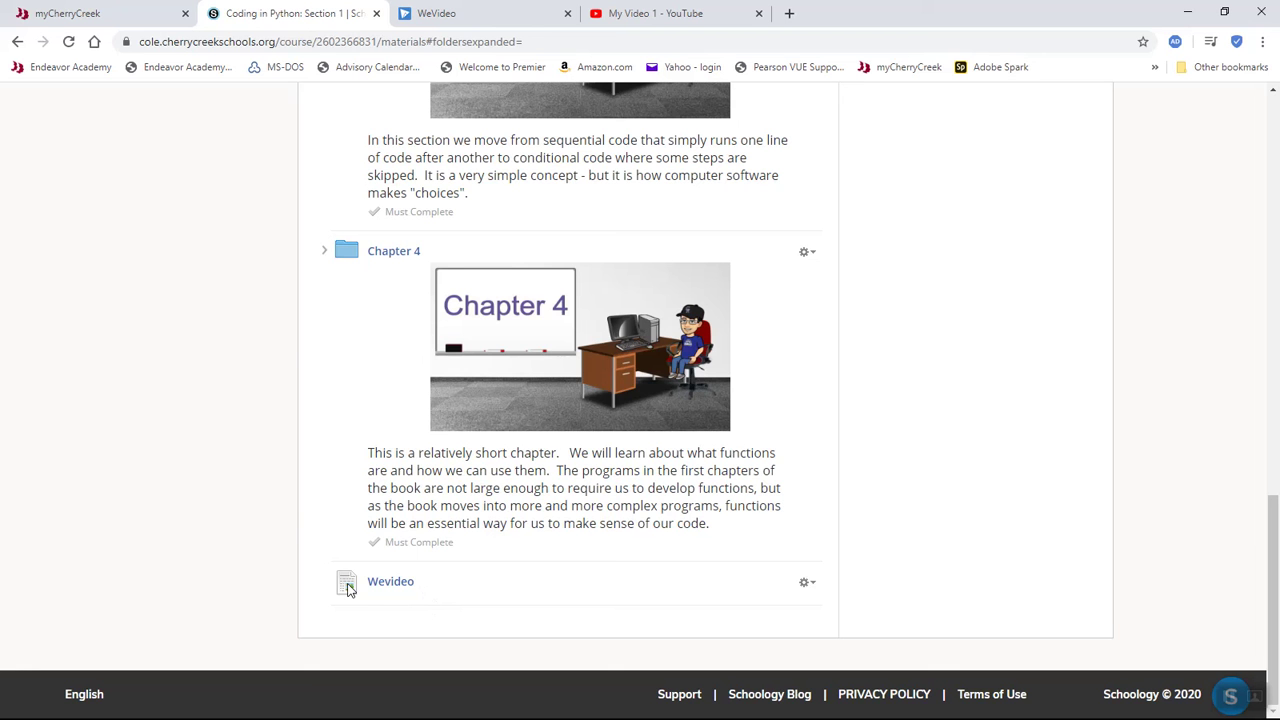
pyautogui.moveTo(349, 585); pyautogui.dragTo(351, 630)
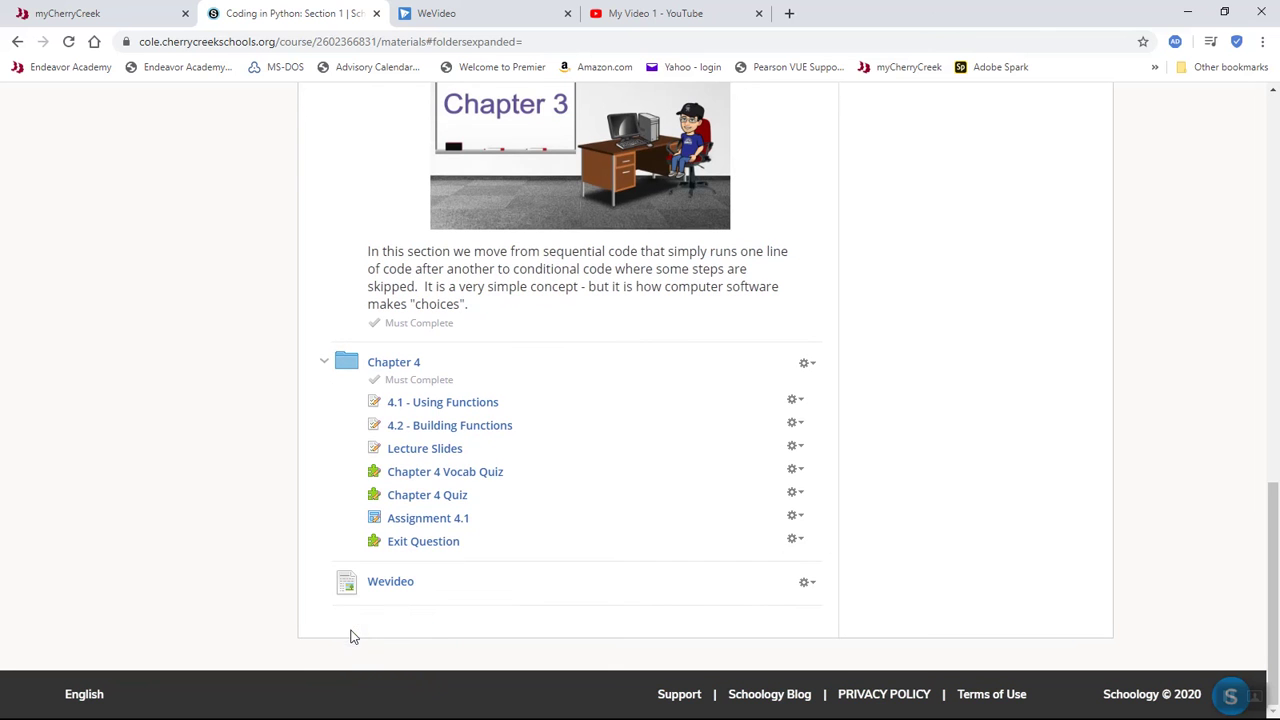
pyautogui.click(372, 582)
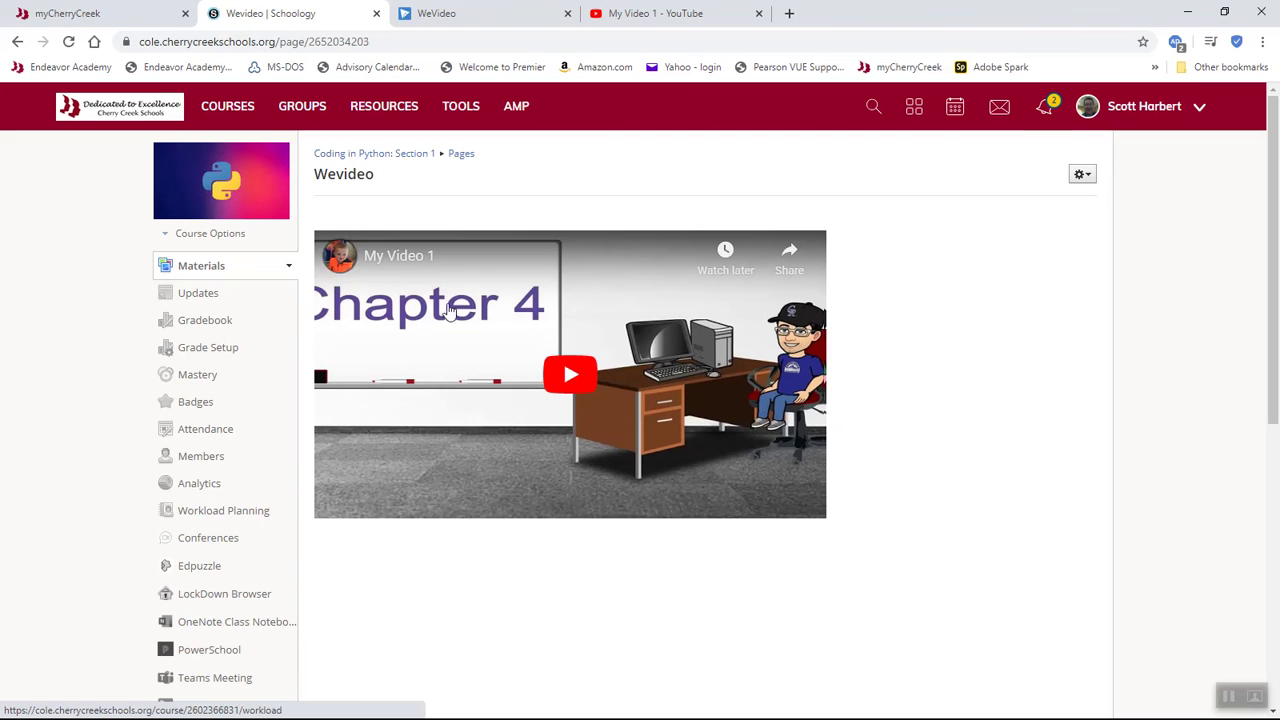
# Play the embedded "My Video 1" in full screen, pause it, and return to the normal page view
pyautogui.click(575, 388)
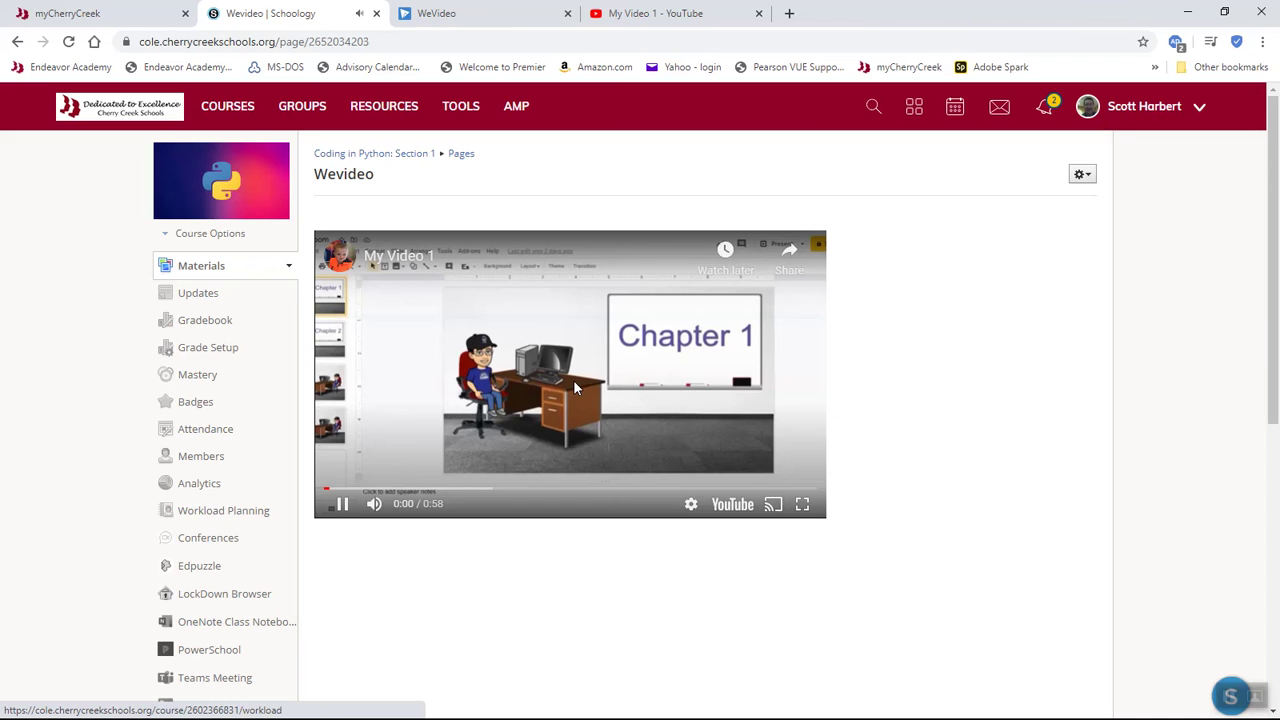
pyautogui.click(801, 505)
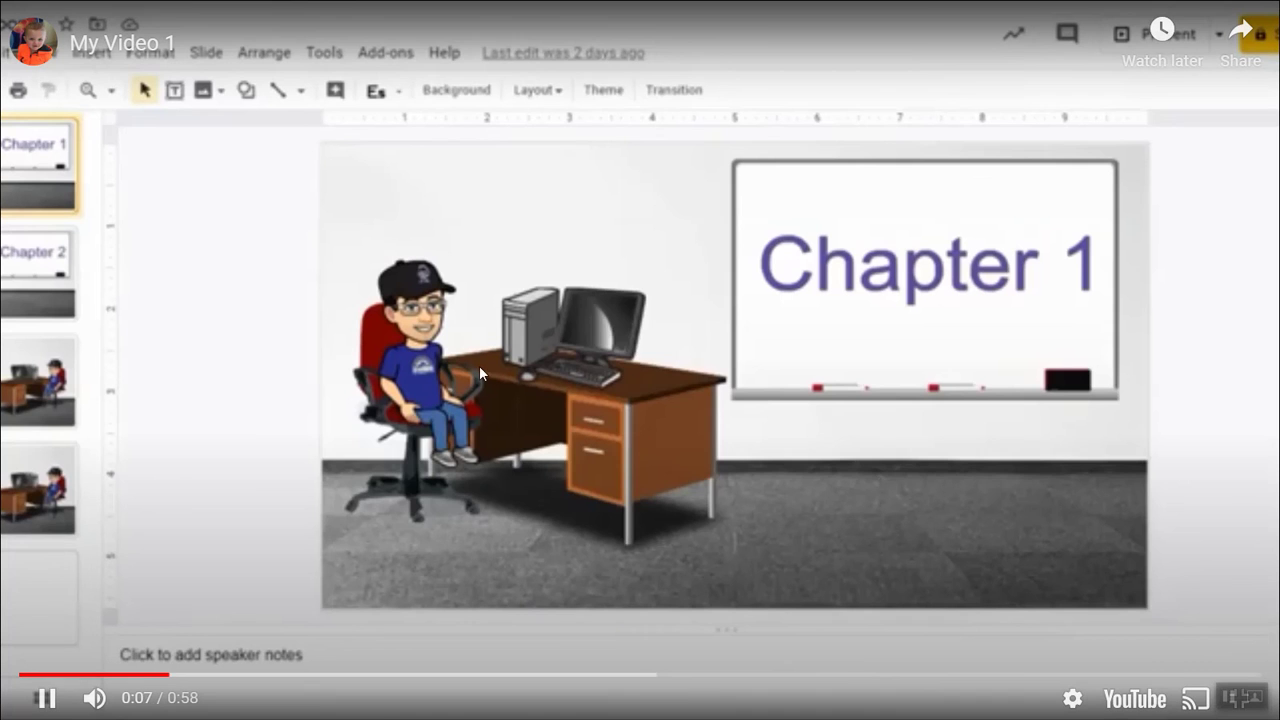
pyautogui.click(537, 373)
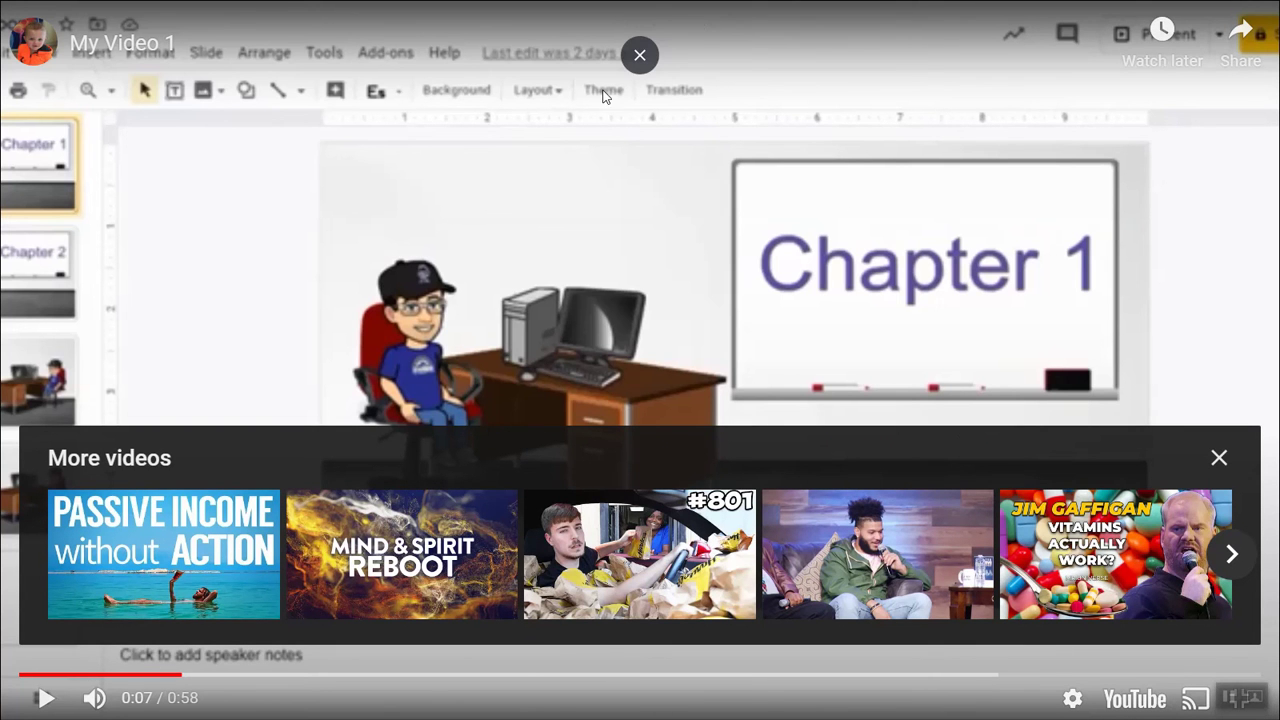
pyautogui.click(642, 50)
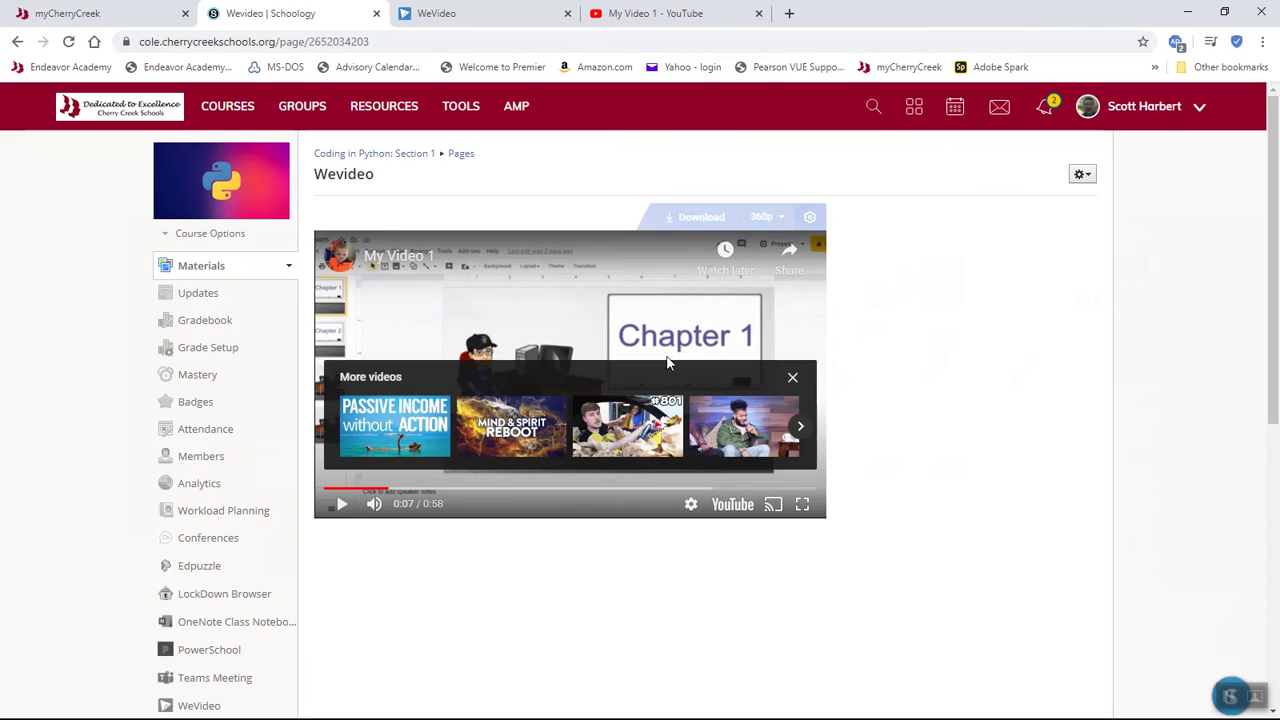